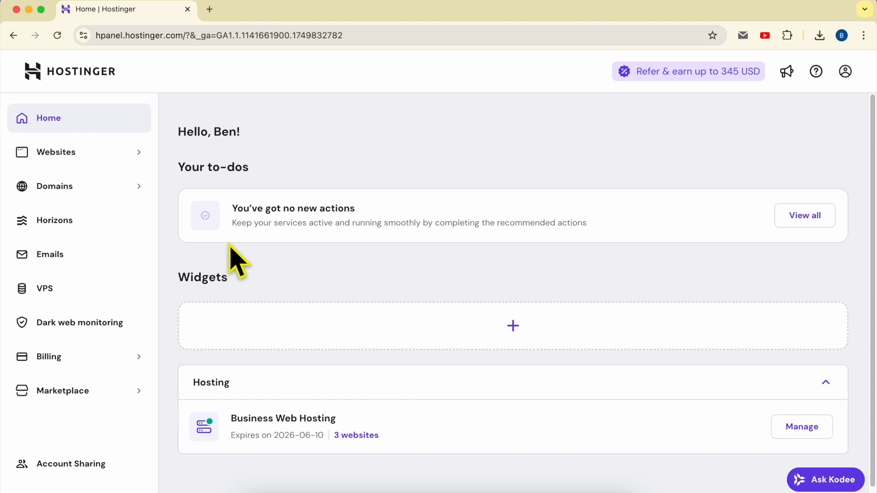
- Open the benstutorial.com website for editing from the websites list
{"action": "left_click", "coordinate": [71, 159]}
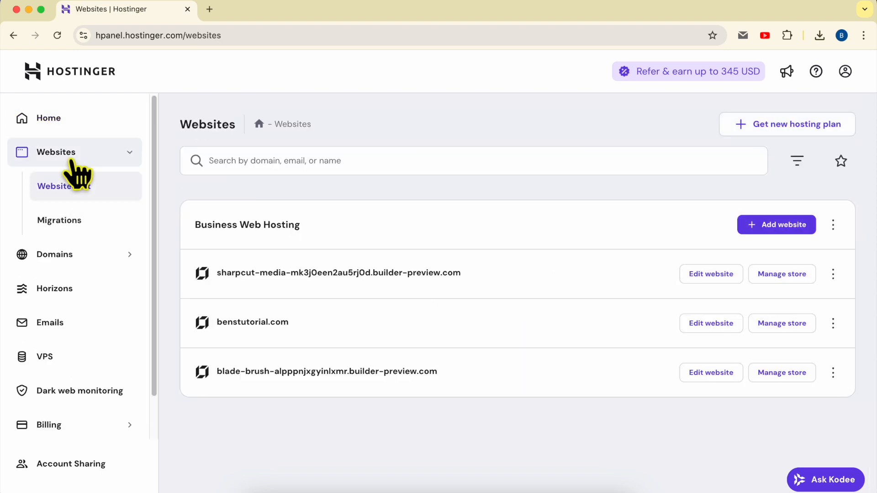
{"action": "double_click", "coordinate": [362, 346]}
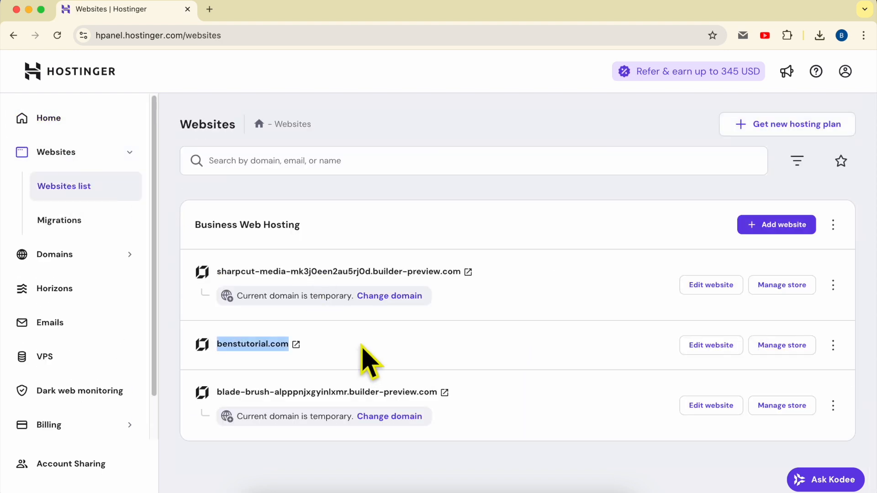
{"action": "left_click", "coordinate": [710, 349]}
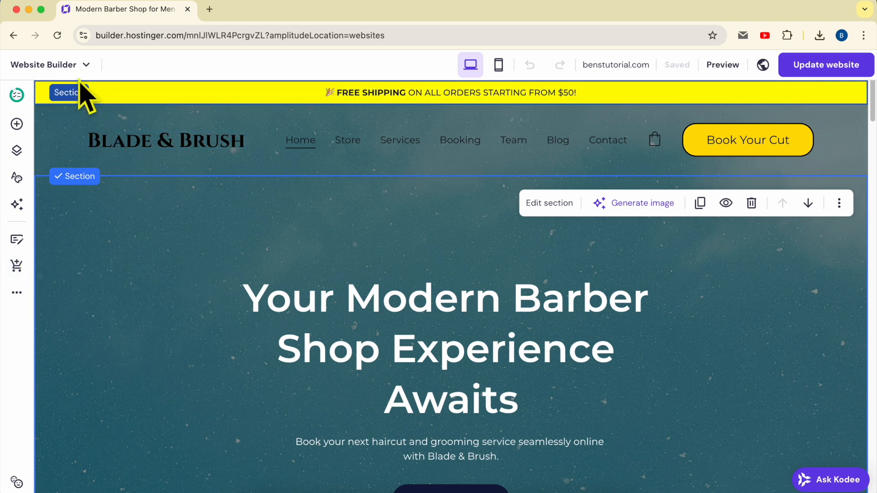
- Go to the discounts section of the site's store manager and start adding a new discount
{"action": "left_click", "coordinate": [59, 68]}
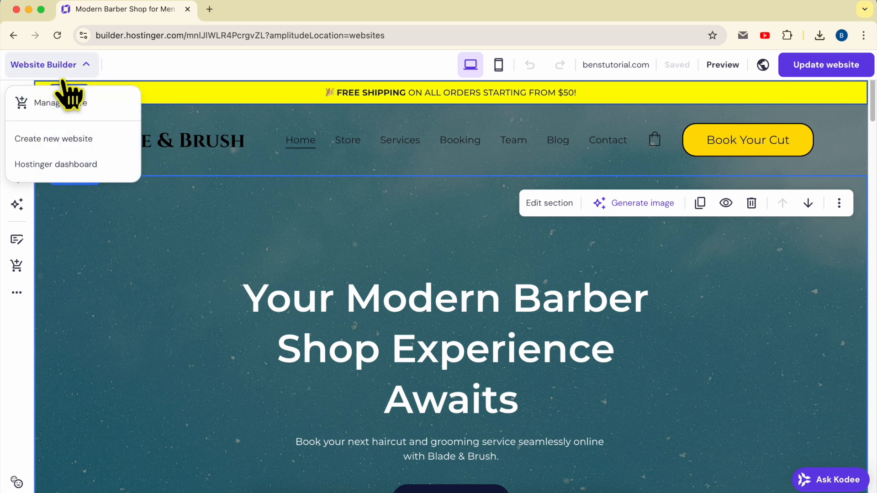
{"action": "left_click", "coordinate": [69, 105]}
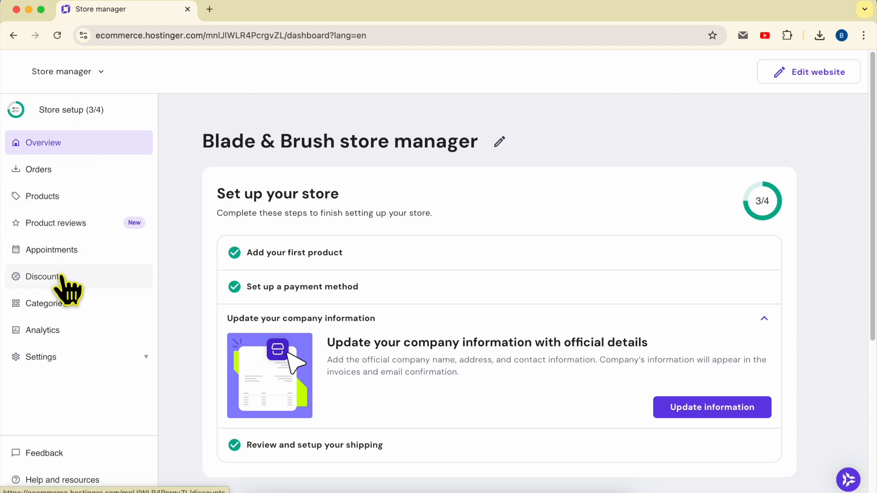
{"action": "left_click", "coordinate": [86, 290]}
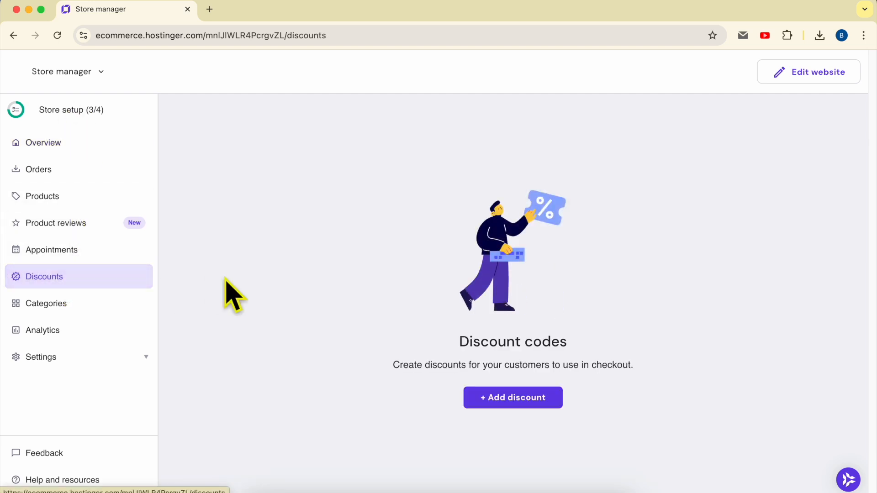
{"action": "left_click_drag", "start_coordinate": [382, 368], "coordinate": [658, 364]}
{"action": "left_click", "coordinate": [680, 359]}
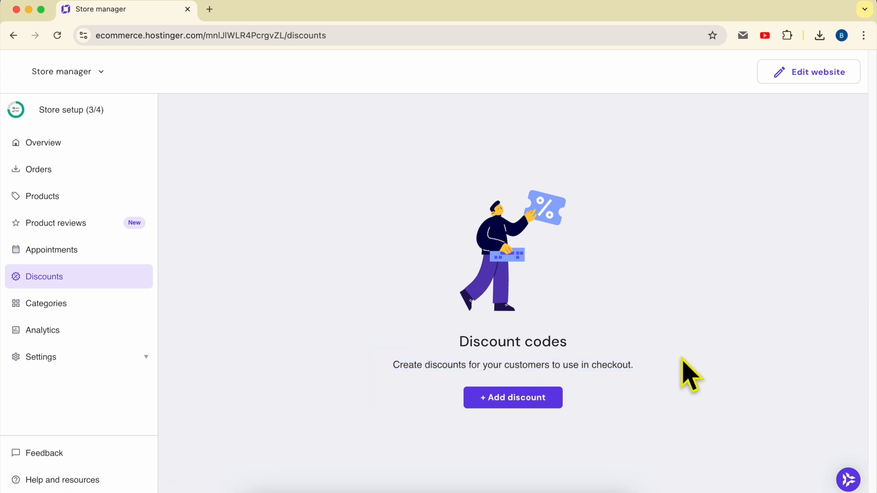
{"action": "left_click", "coordinate": [521, 402]}
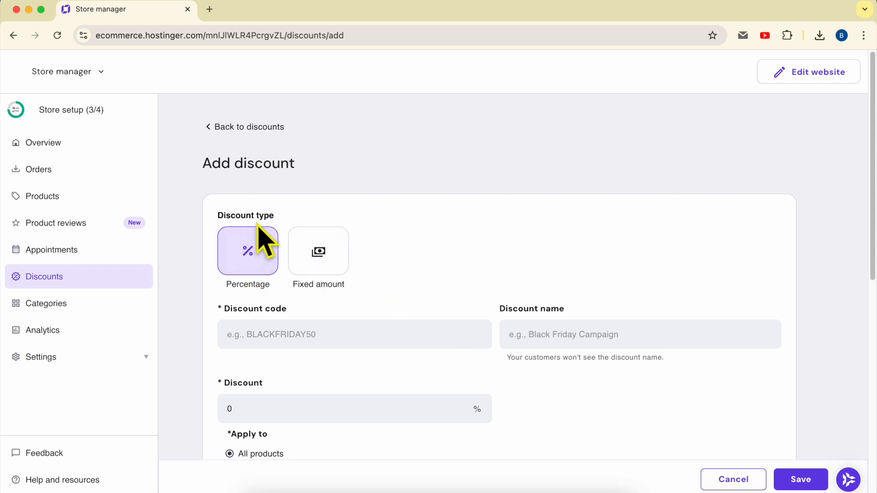
- Try the Fixed amount discount type and return to Percentage
{"action": "left_click", "coordinate": [318, 251]}
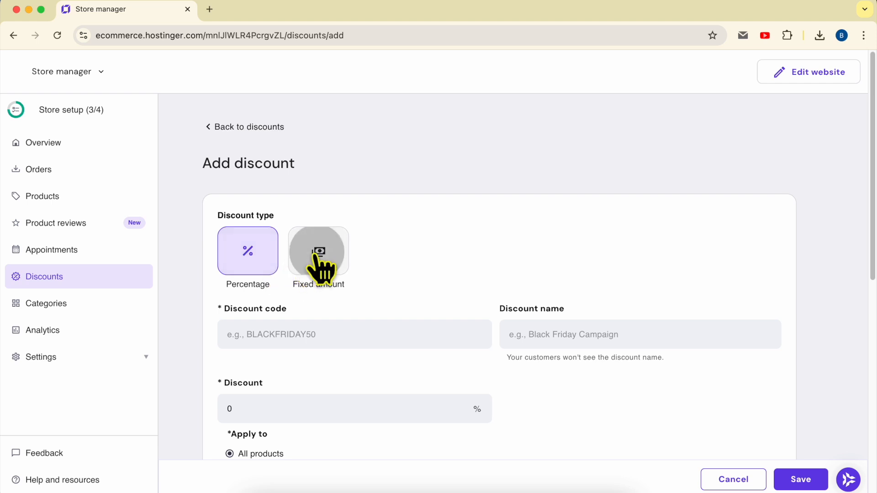
{"action": "left_click", "coordinate": [259, 257]}
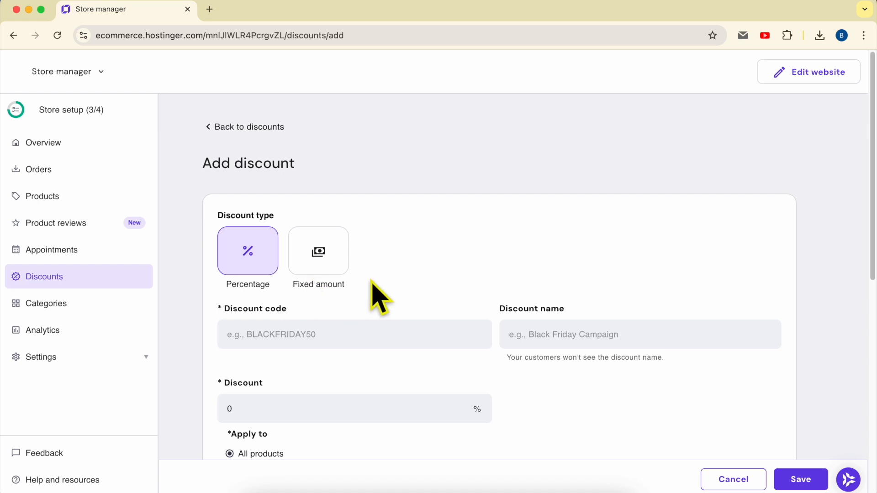
{"action": "left_click", "coordinate": [325, 264]}
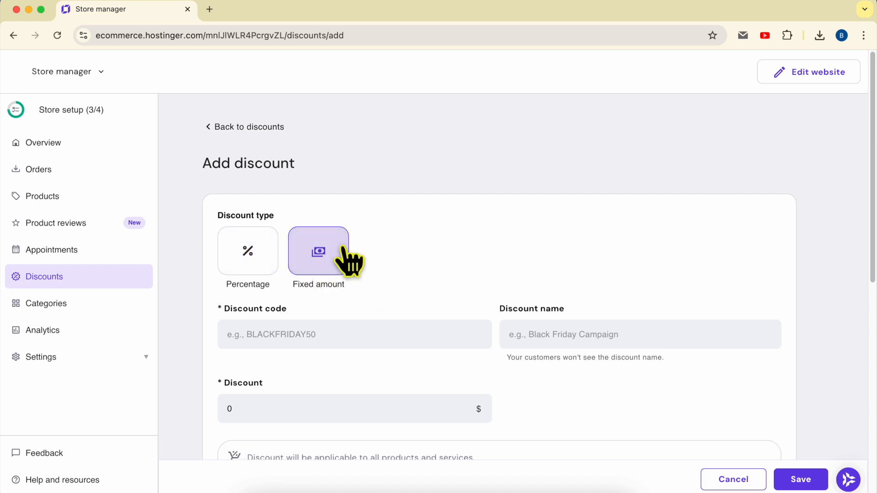
{"action": "left_click", "coordinate": [274, 249]}
- Enter FACEBOOK50 as the discount code
{"action": "scroll", "coordinate": [442, 250], "scroll_direction": "down", "scroll_amount": 4}
{"action": "left_click", "coordinate": [286, 229]}
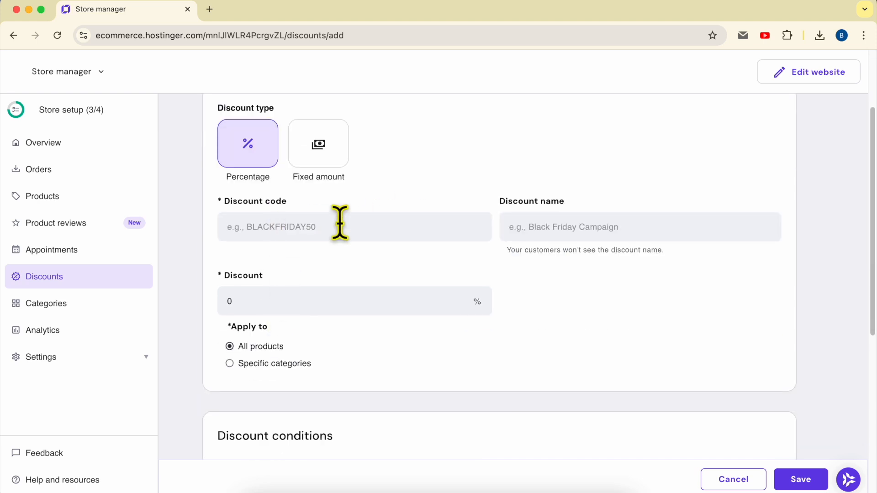
{"action": "type", "text": "FACEBOOK50"}
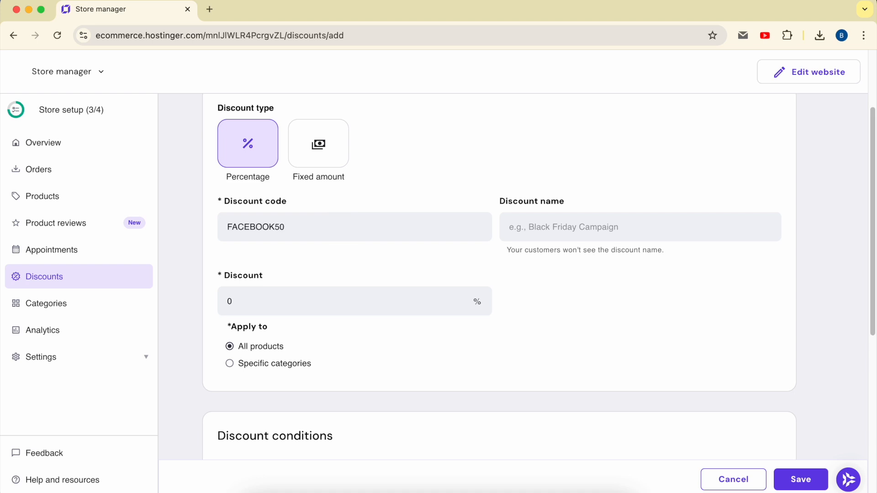
{"action": "left_click_drag", "start_coordinate": [274, 227], "coordinate": [170, 244]}
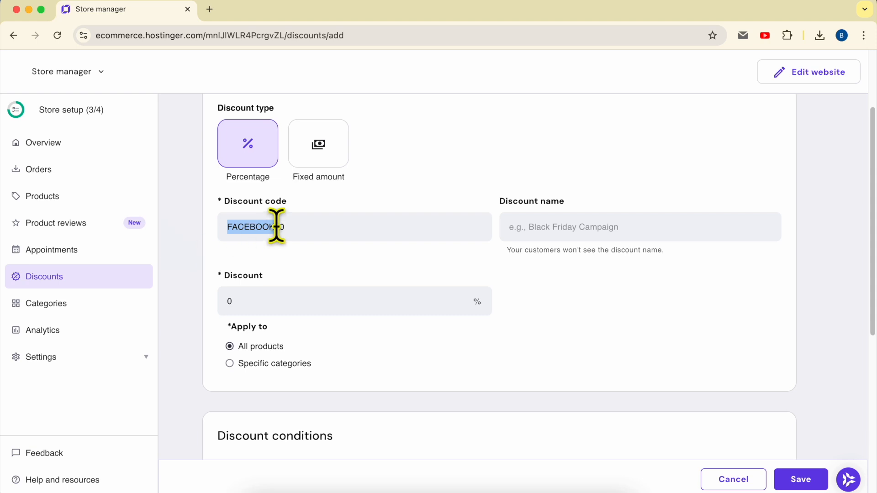
{"action": "left_click", "coordinate": [402, 256]}
- Name the discount "Facebook Ads Campaign" and set its value to 50%
{"action": "left_click", "coordinate": [568, 226]}
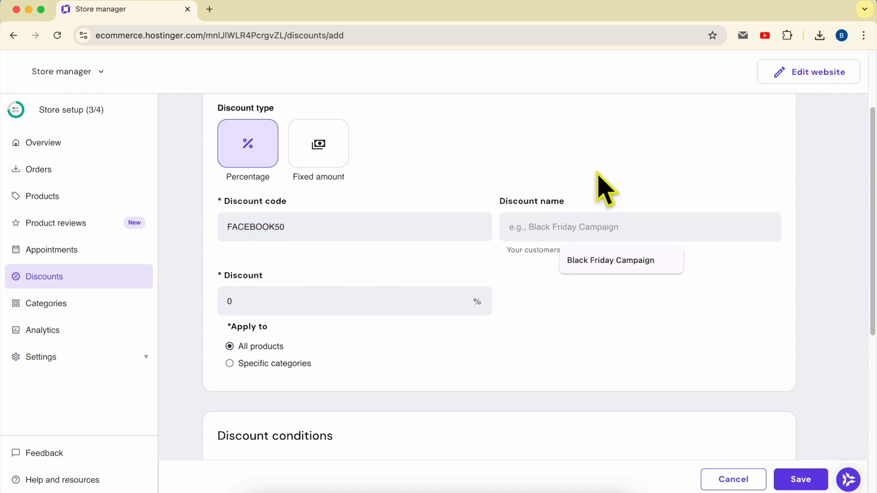
{"action": "type", "text": "FA"}
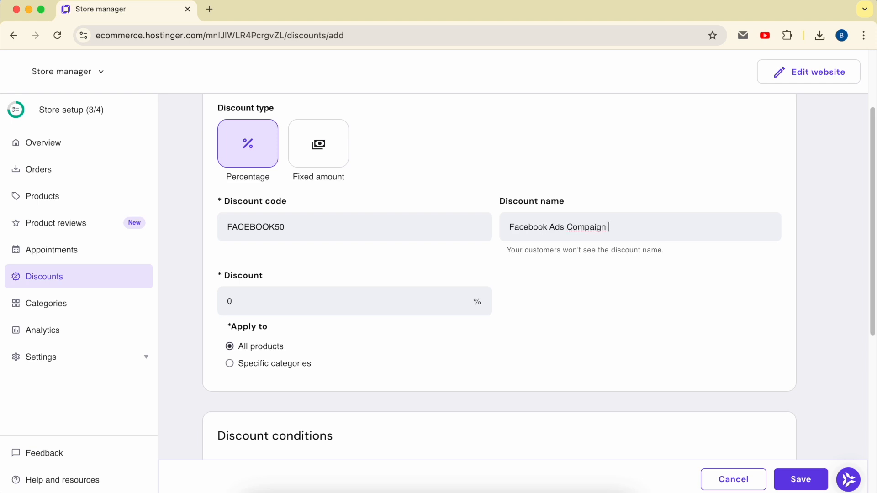
{"action": "right_click", "coordinate": [597, 228]}
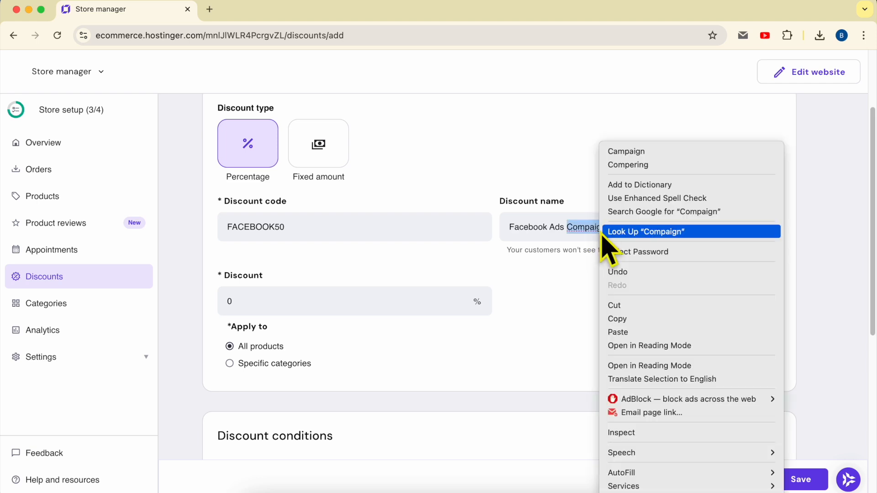
{"action": "left_click", "coordinate": [654, 152]}
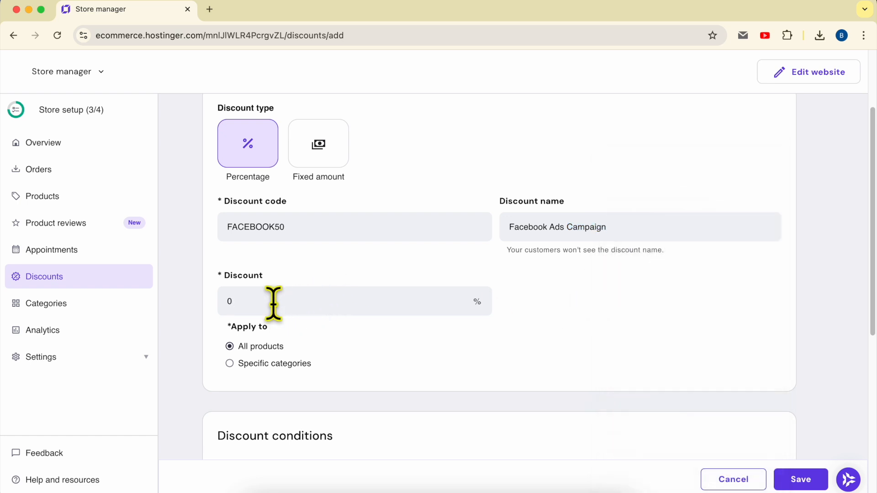
{"action": "type", "text": "50"}
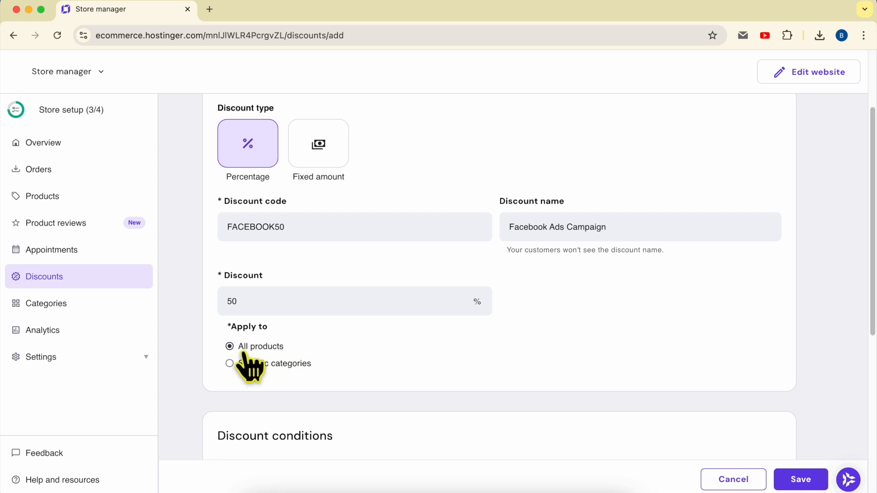
- Try applying the discount to specific categories, view the available categories, and return to all products
{"action": "left_click", "coordinate": [232, 363]}
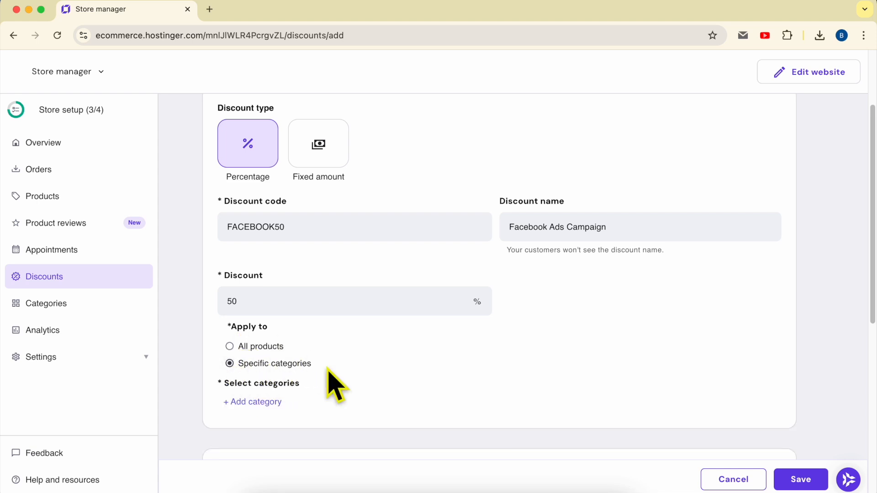
{"action": "left_click", "coordinate": [262, 403]}
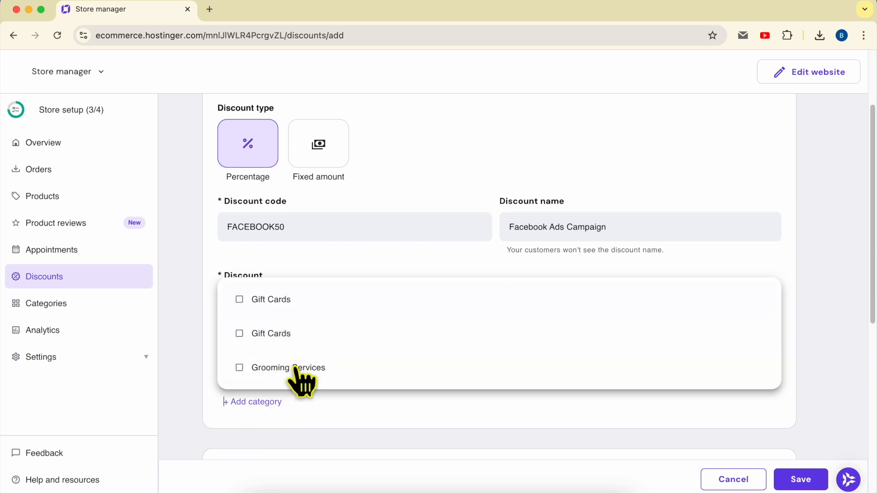
{"action": "left_click", "coordinate": [197, 386]}
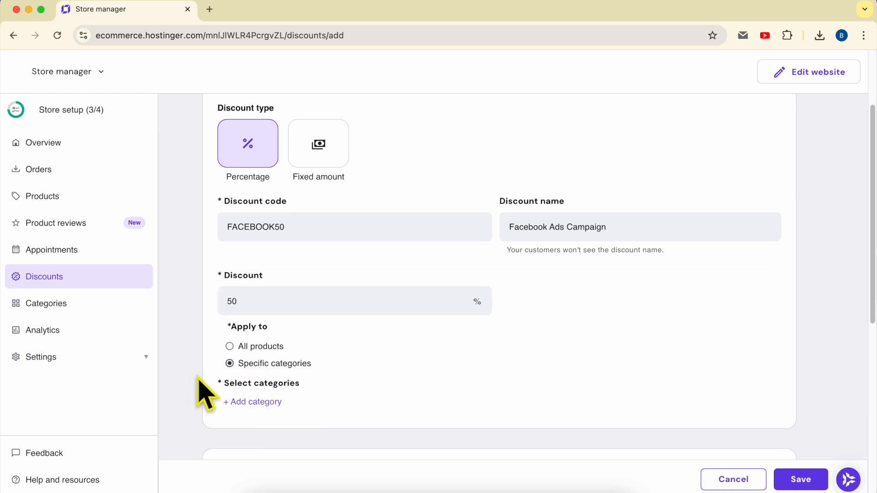
{"action": "left_click", "coordinate": [253, 347]}
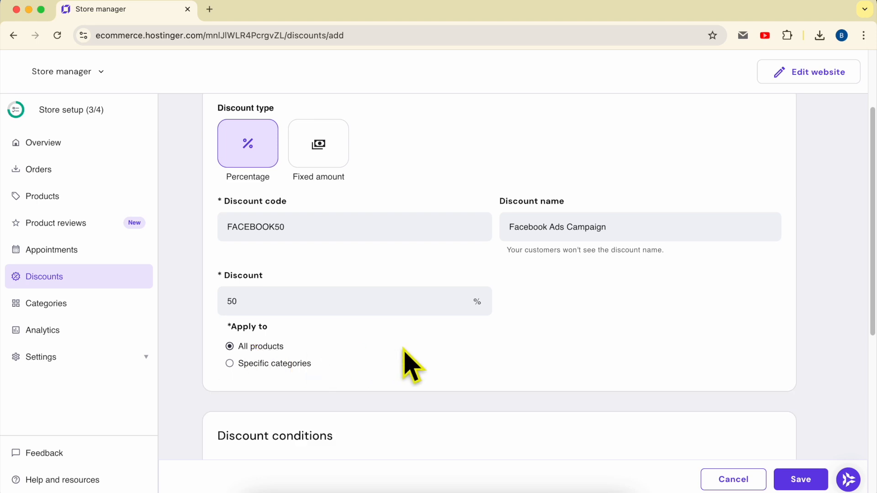
- Limit the total number of uses for this discount to 100 in the discount conditions
{"action": "scroll", "coordinate": [397, 356], "scroll_direction": "down", "scroll_amount": 3}
{"action": "scroll", "coordinate": [404, 354], "scroll_direction": "down", "scroll_amount": 3}
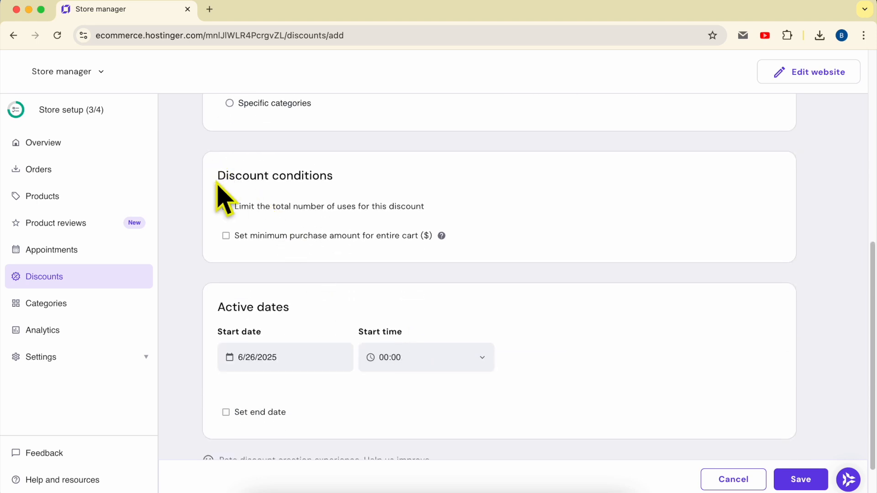
{"action": "left_click_drag", "start_coordinate": [216, 185], "coordinate": [397, 179]}
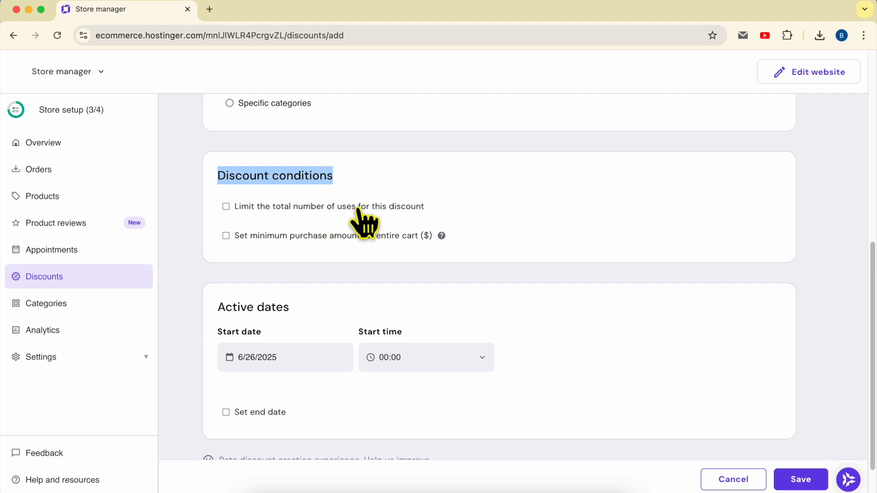
{"action": "left_click", "coordinate": [399, 208]}
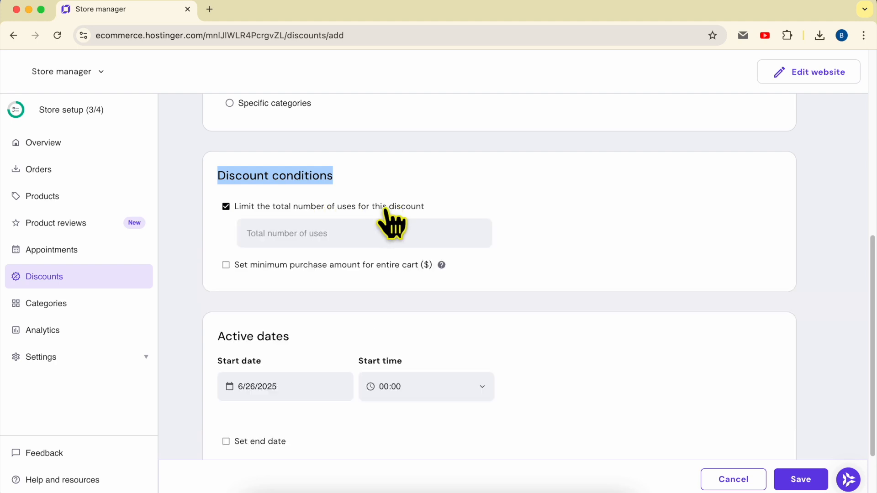
{"action": "left_click", "coordinate": [309, 236]}
{"action": "type", "text": "100"}
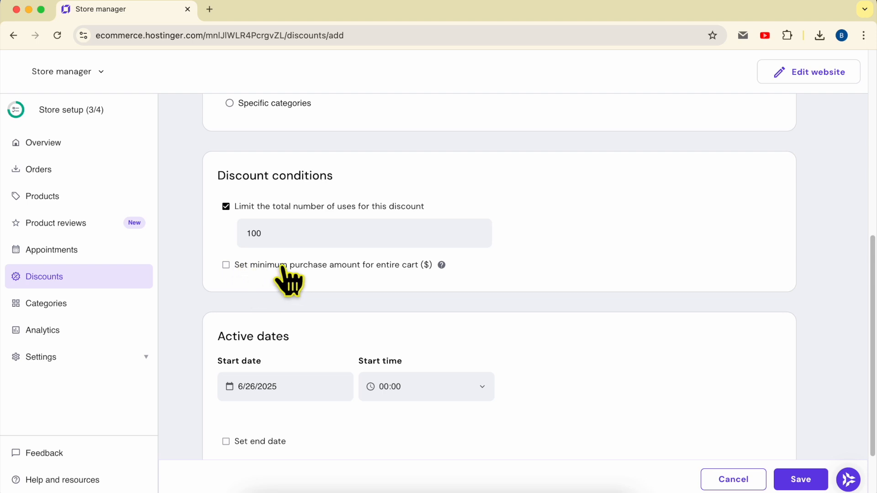
- Try a minimum purchase amount of $50 for the entire cart and remove that condition again
{"action": "left_click", "coordinate": [336, 265]}
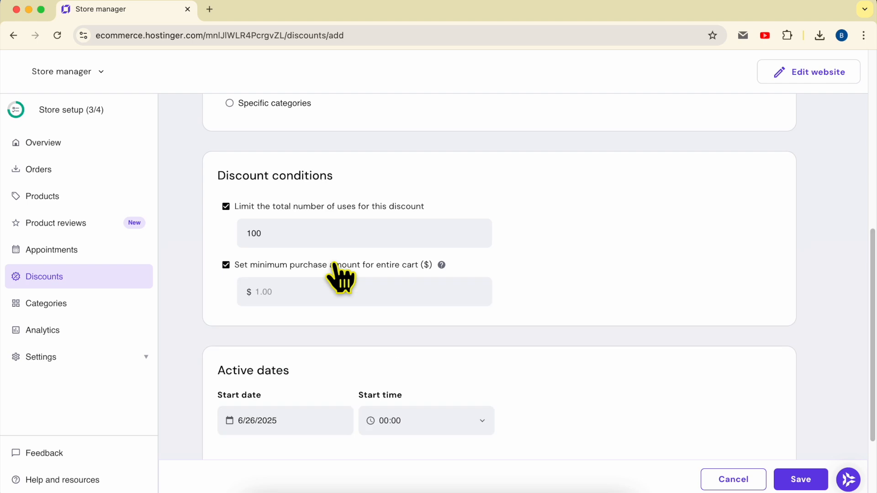
{"action": "left_click", "coordinate": [297, 292]}
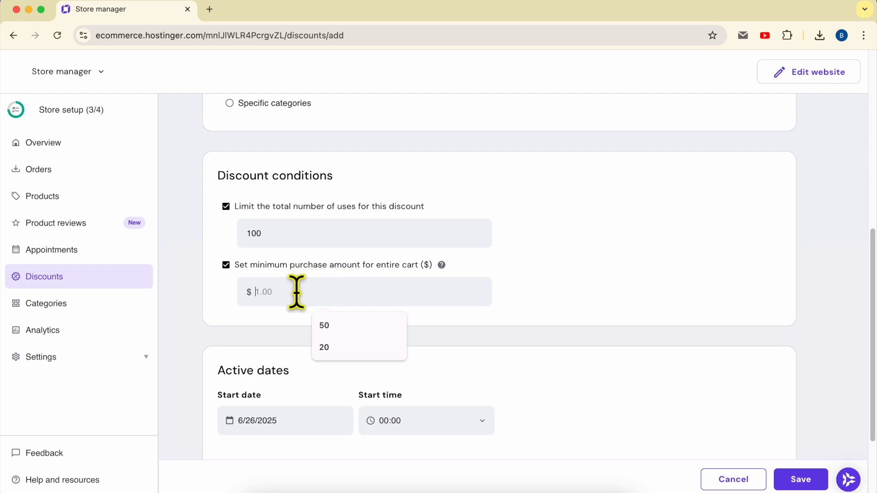
{"action": "type", "text": "50"}
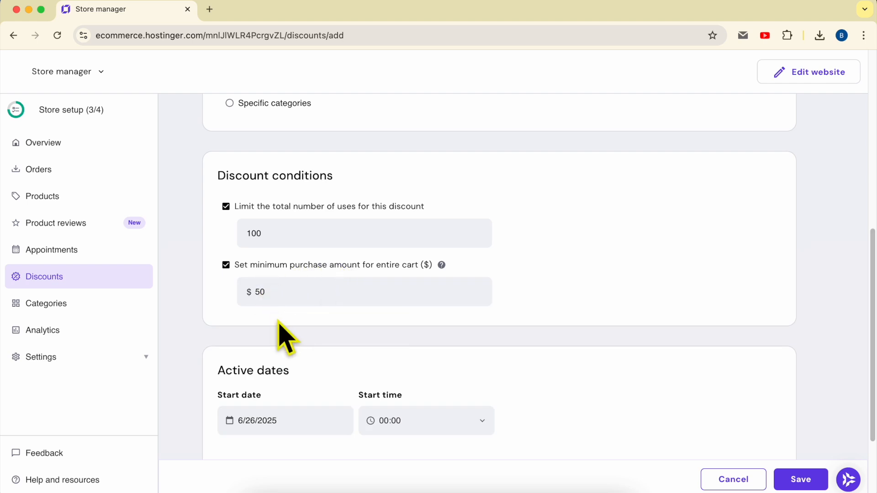
{"action": "scroll", "coordinate": [270, 302], "scroll_direction": "up", "scroll_amount": 5}
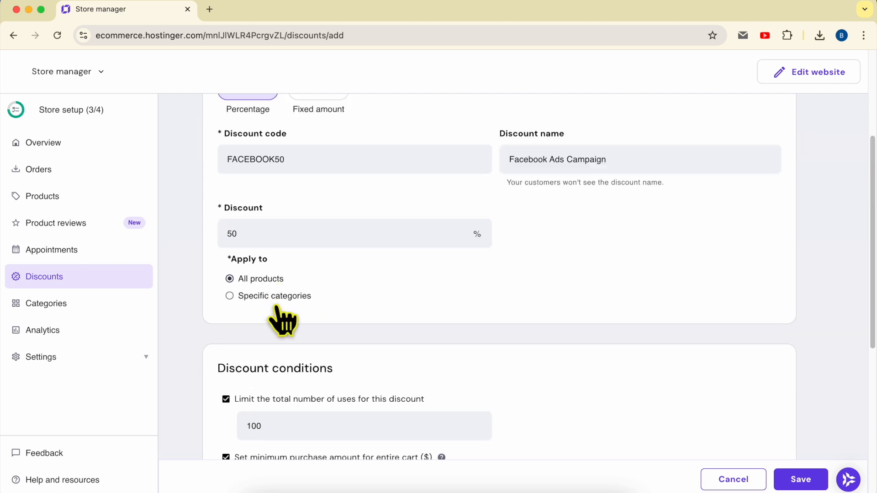
{"action": "scroll", "coordinate": [279, 315], "scroll_direction": "up", "scroll_amount": 3}
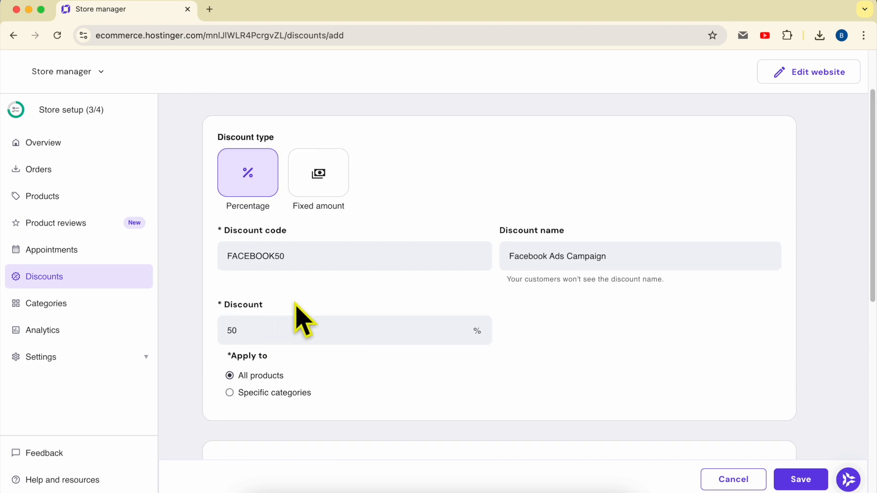
{"action": "scroll", "coordinate": [280, 335], "scroll_direction": "down", "scroll_amount": 3}
{"action": "scroll", "coordinate": [281, 332], "scroll_direction": "down", "scroll_amount": 4}
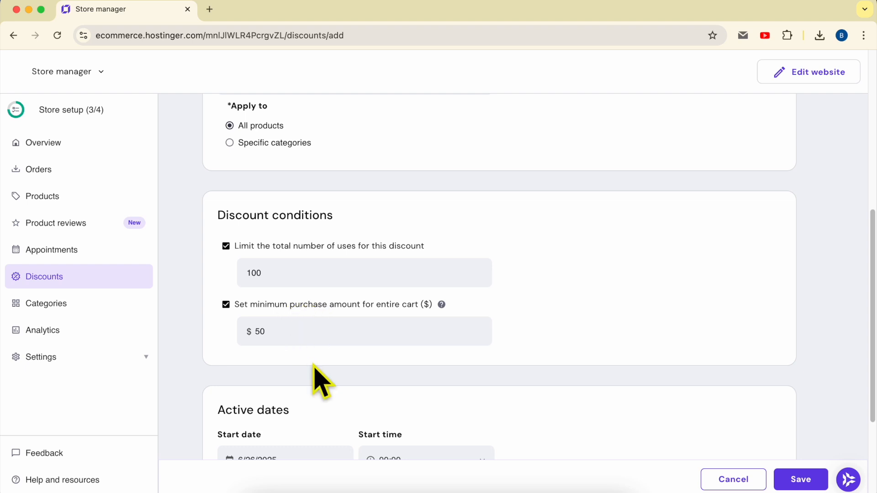
{"action": "left_click", "coordinate": [226, 304]}
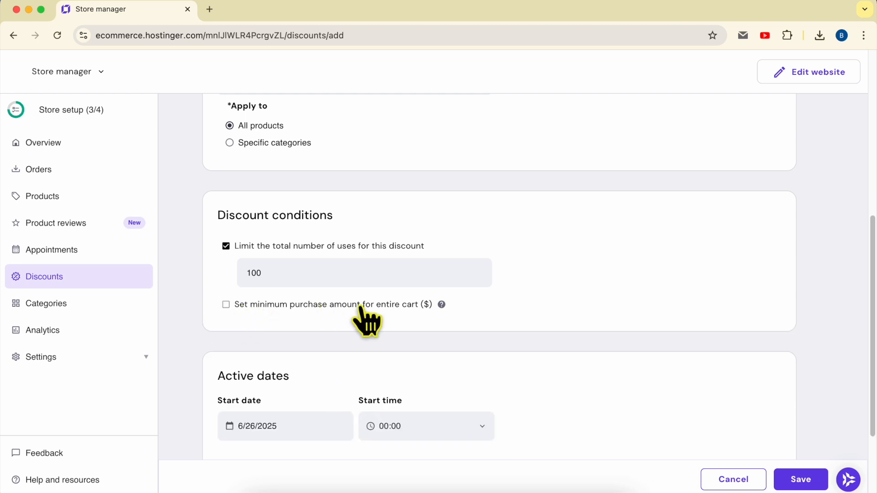
{"action": "scroll", "coordinate": [405, 342], "scroll_direction": "down", "scroll_amount": 3}
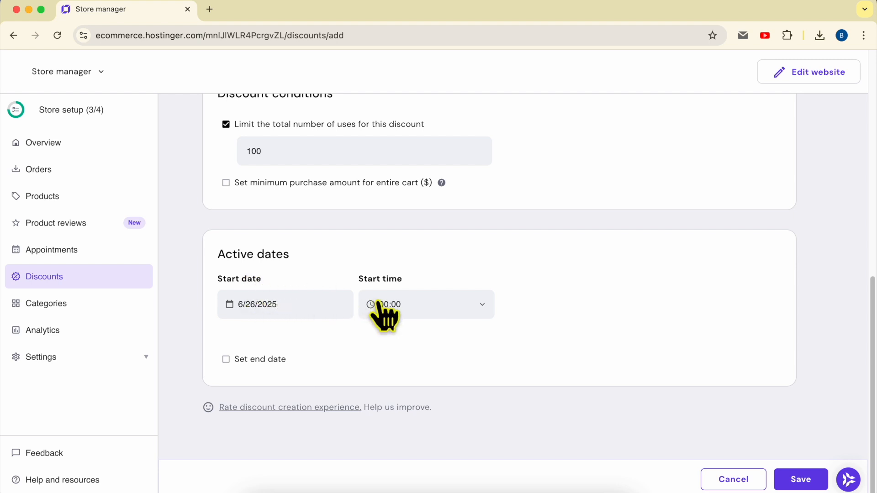
- Set the discount to run from 6/26/2025 until 7/2/2025 at 12:00 AM, and save it
{"action": "left_click", "coordinate": [281, 306]}
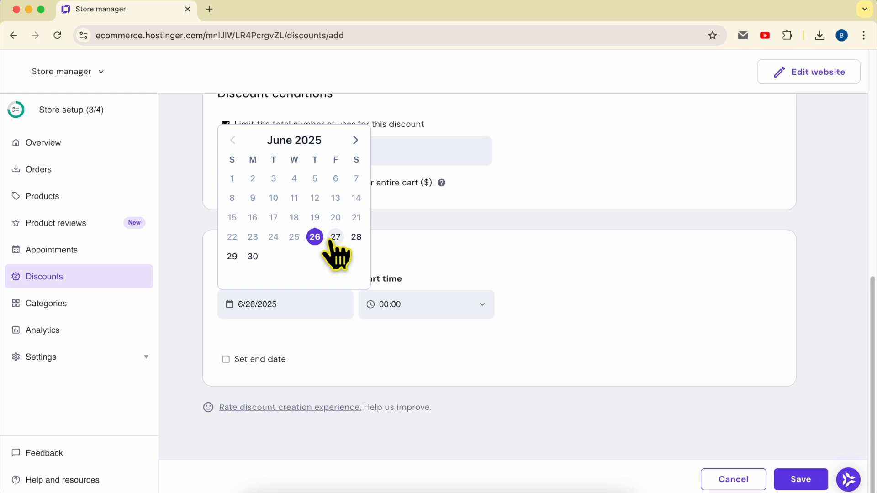
{"action": "left_click", "coordinate": [315, 237]}
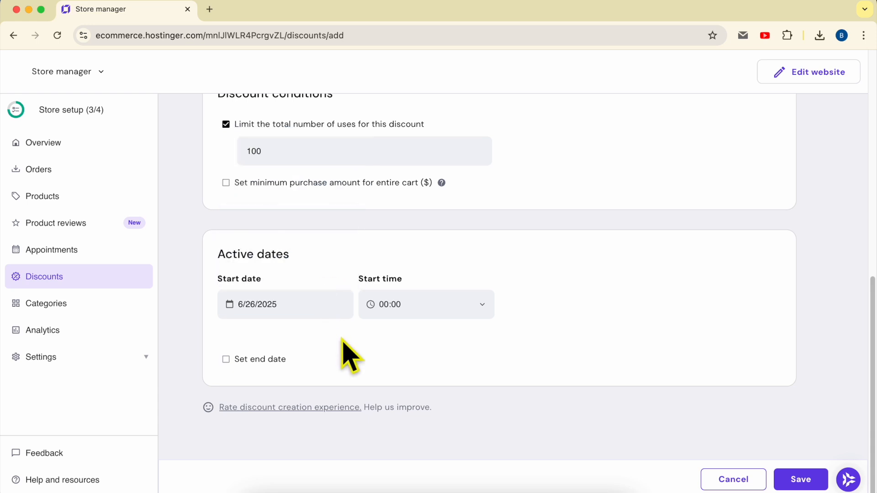
{"action": "left_click", "coordinate": [274, 365]}
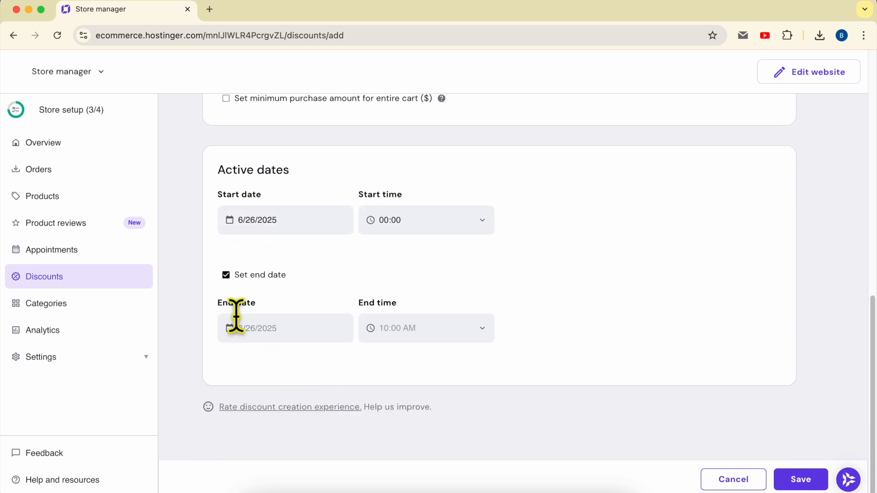
{"action": "left_click", "coordinate": [280, 323]}
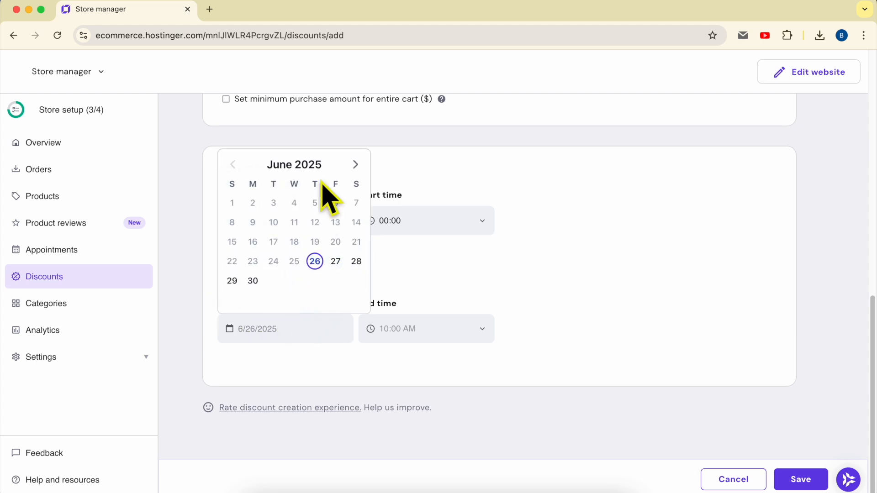
{"action": "left_click", "coordinate": [356, 165]}
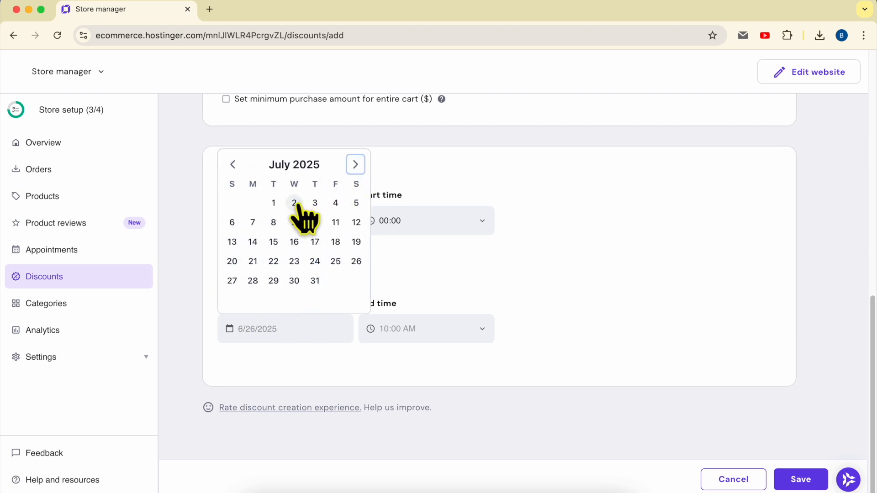
{"action": "left_click", "coordinate": [294, 202]}
{"action": "left_click", "coordinate": [325, 365]}
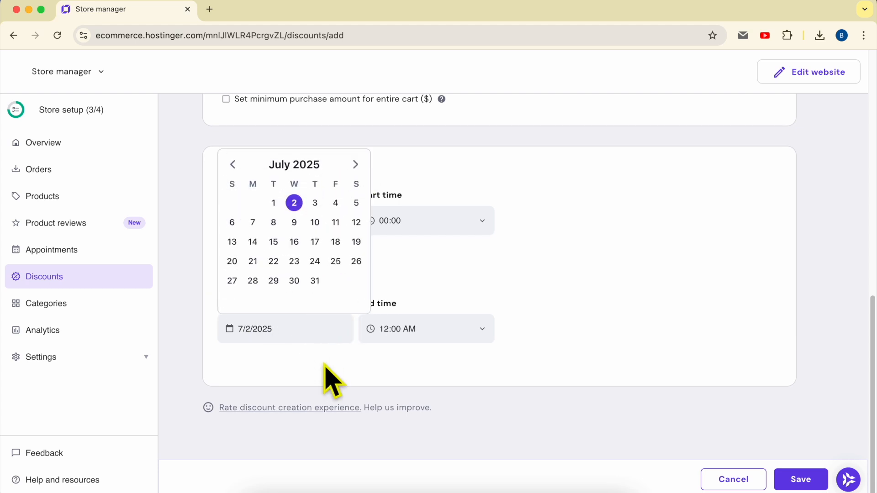
{"action": "left_click", "coordinate": [383, 367]}
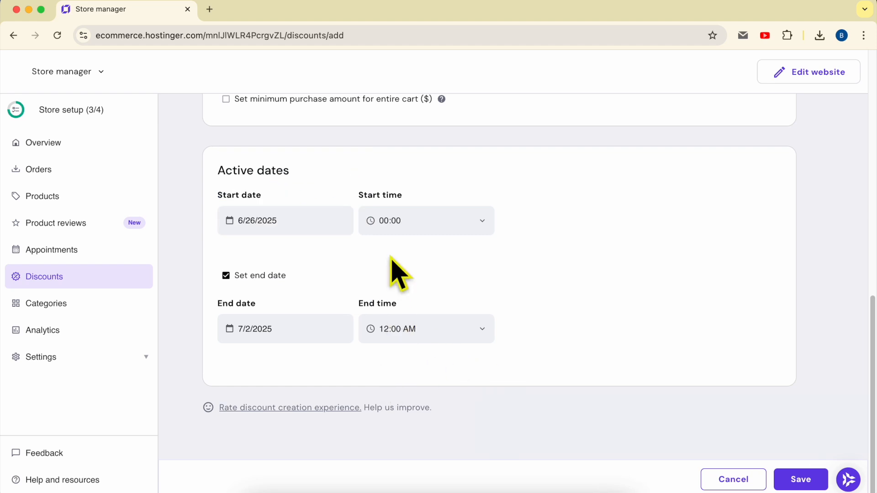
{"action": "left_click", "coordinate": [416, 338]}
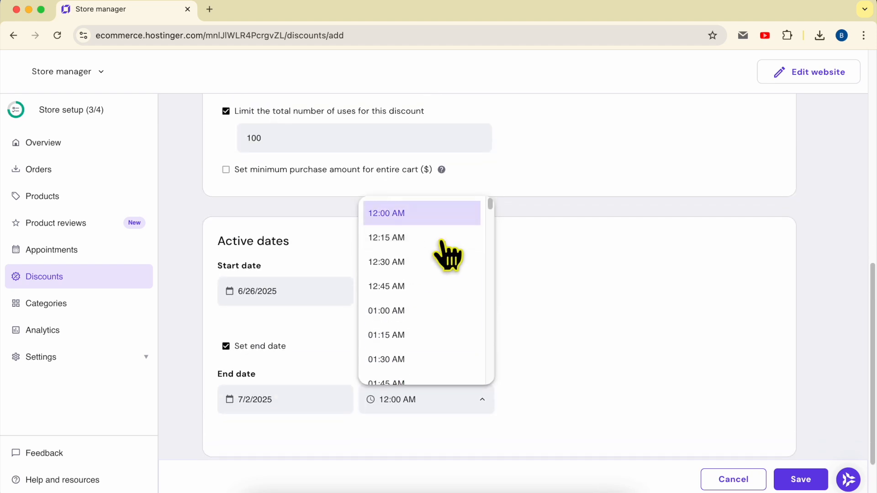
{"action": "left_click", "coordinate": [439, 216]}
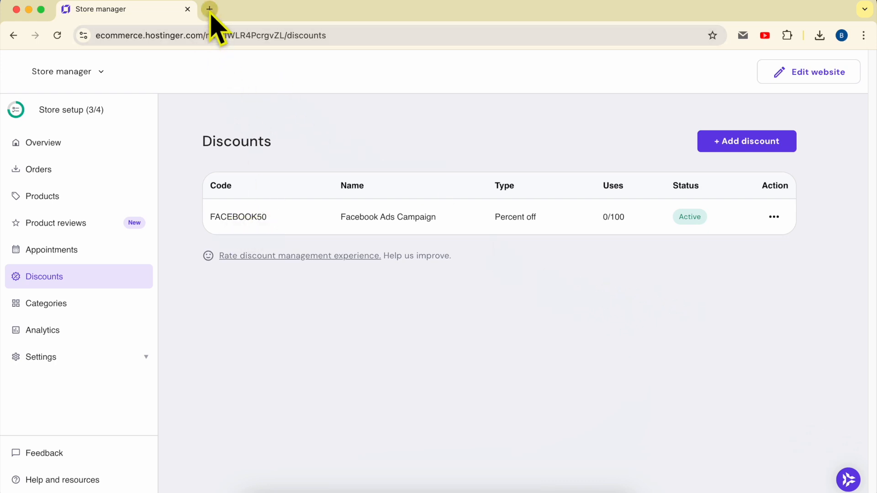
- Open the benstutorial.com website and go to the product listings on its Store page
{"action": "left_click", "coordinate": [219, 34]}
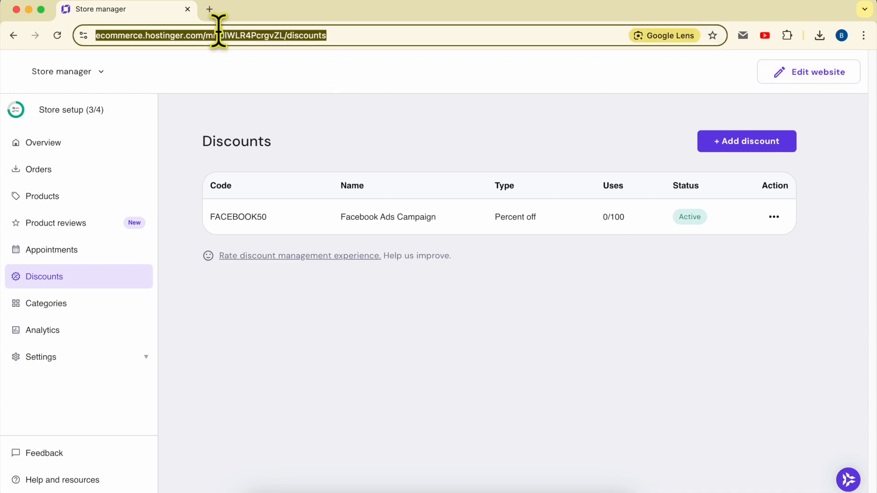
{"action": "type", "text": "bens"}
{"action": "key", "text": "Return"}
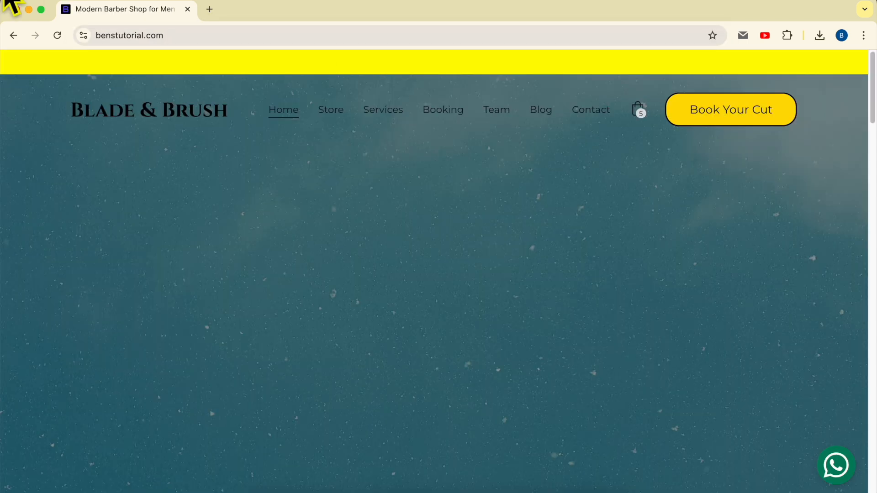
{"action": "left_click", "coordinate": [332, 110]}
{"action": "scroll", "coordinate": [442, 193], "scroll_direction": "down", "scroll_amount": 5}
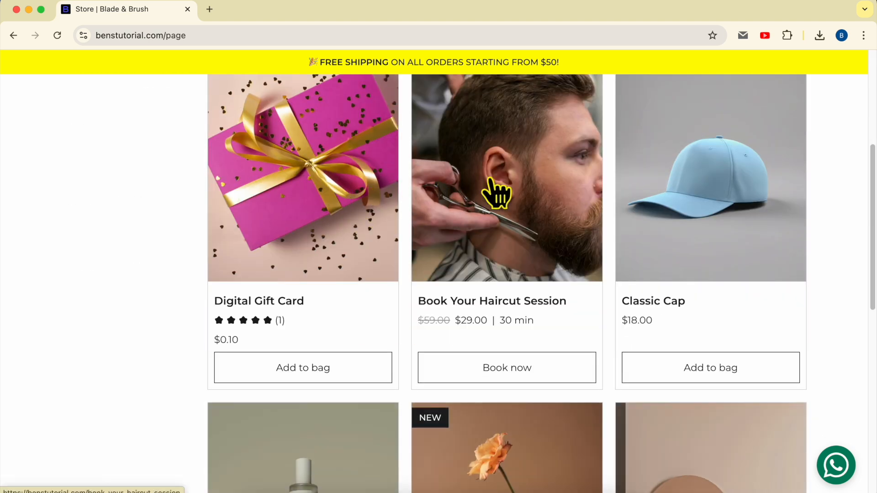
{"action": "left_click", "coordinate": [508, 185]}
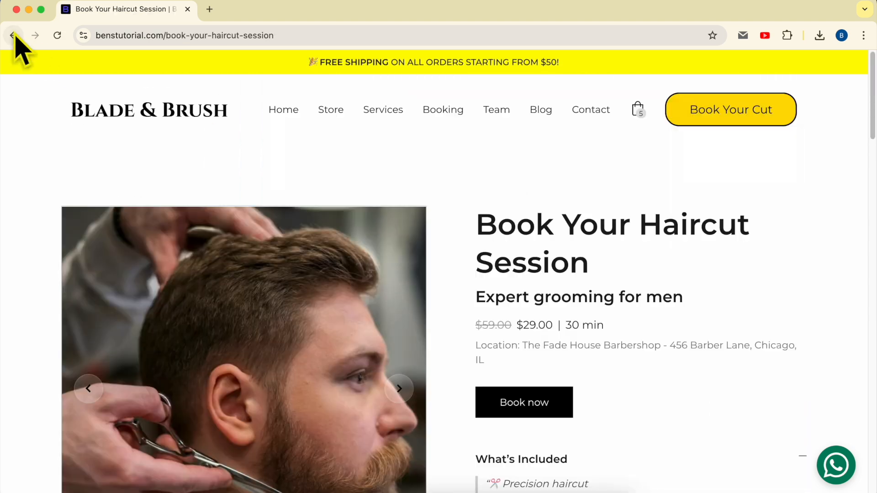
{"action": "left_click", "coordinate": [14, 36]}
{"action": "scroll", "coordinate": [445, 267], "scroll_direction": "down", "scroll_amount": 3}
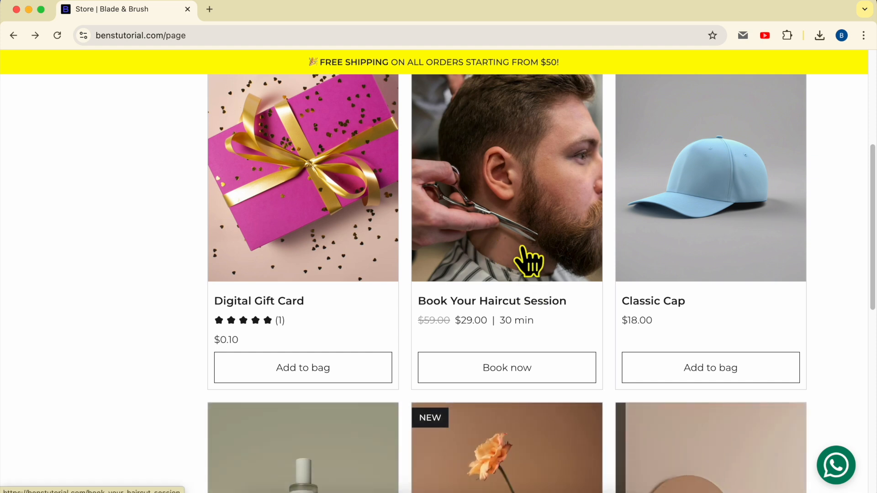
- Add one Classic Cap to the shopping bag and proceed to checkout
{"action": "left_click", "coordinate": [727, 192]}
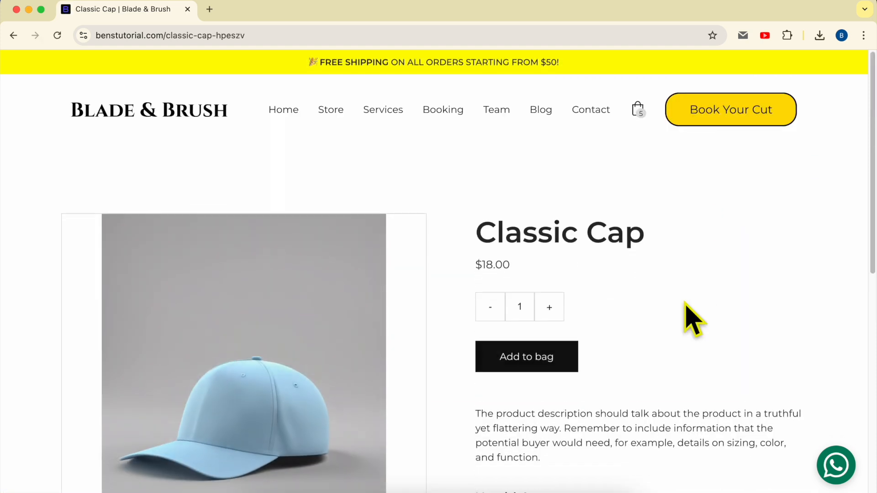
{"action": "left_click", "coordinate": [546, 355]}
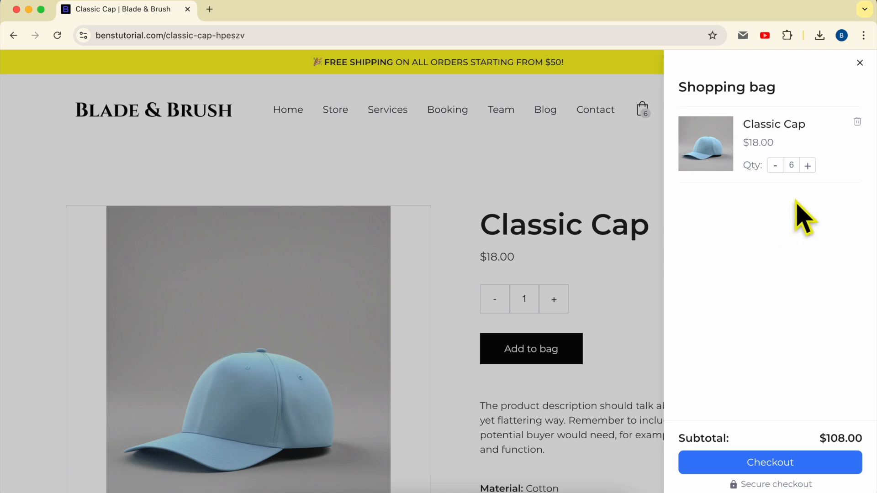
{"action": "left_click_drag", "start_coordinate": [817, 434], "coordinate": [862, 433]}
{"action": "left_click", "coordinate": [865, 442]}
{"action": "left_click", "coordinate": [816, 467]}
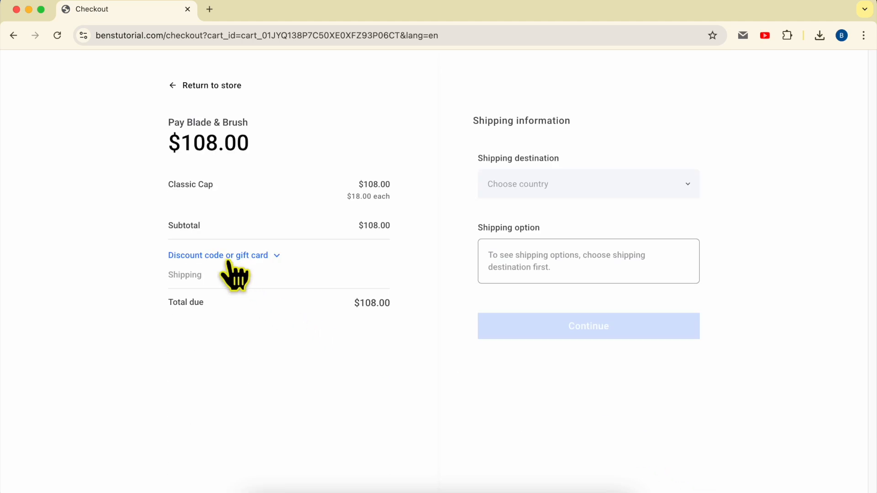
- Apply the discount code FACEBOOK50 to the order at checkout
{"action": "left_click", "coordinate": [188, 259]}
{"action": "type", "text": "FACEBOOK50"}
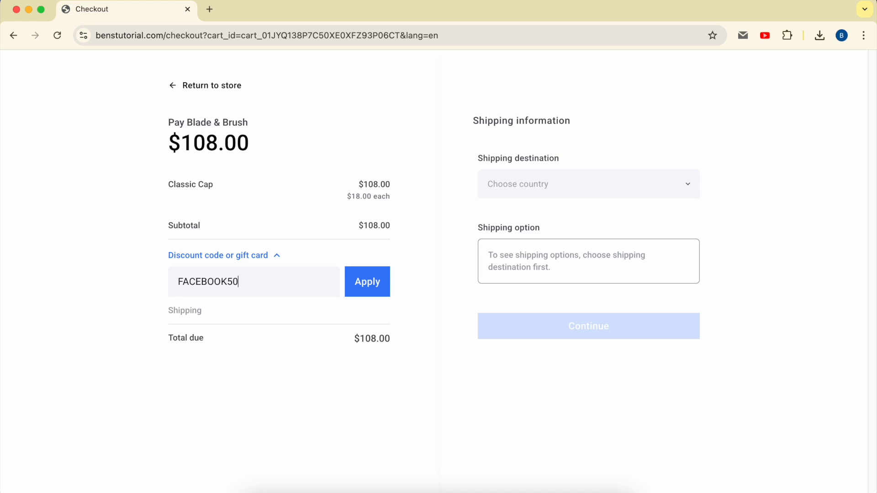
{"action": "left_click", "coordinate": [370, 286]}
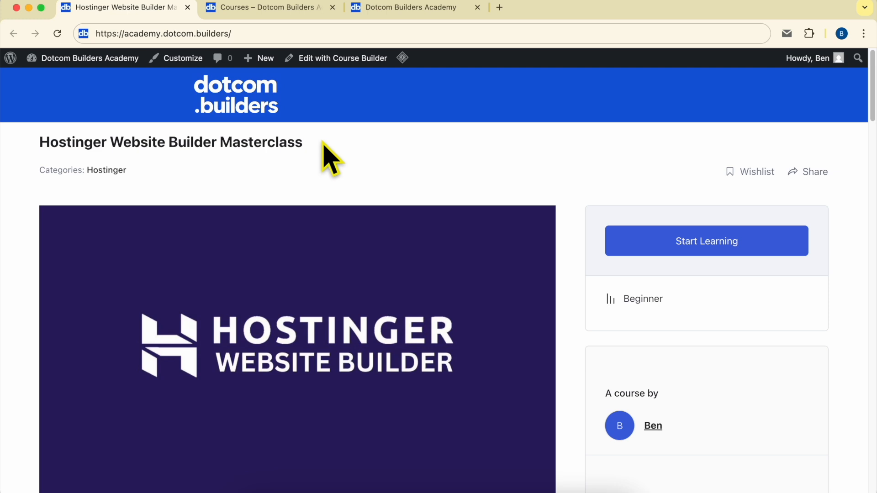
- Switch to the Dotcom Builders Academy site and examine the Hostinger Website Builder Masterclass course content, expanding the Editing Page Content section
{"action": "scroll", "coordinate": [329, 158], "scroll_direction": "down", "scroll_amount": 15}
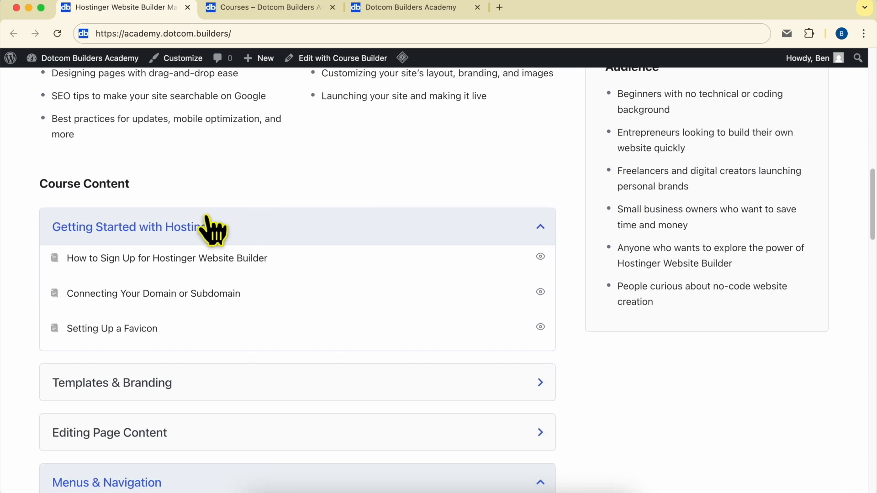
{"action": "scroll", "coordinate": [201, 247], "scroll_direction": "down", "scroll_amount": 2}
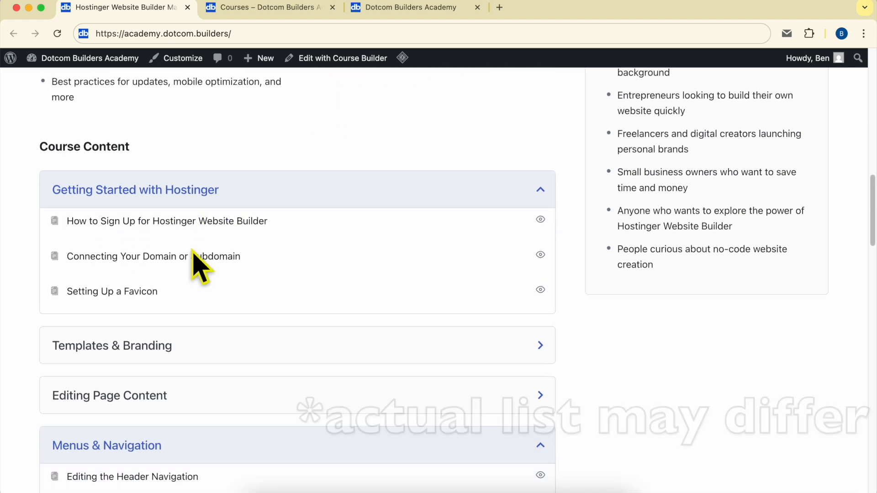
{"action": "scroll", "coordinate": [193, 252], "scroll_direction": "down", "scroll_amount": 3}
{"action": "scroll", "coordinate": [97, 258], "scroll_direction": "down", "scroll_amount": 2}
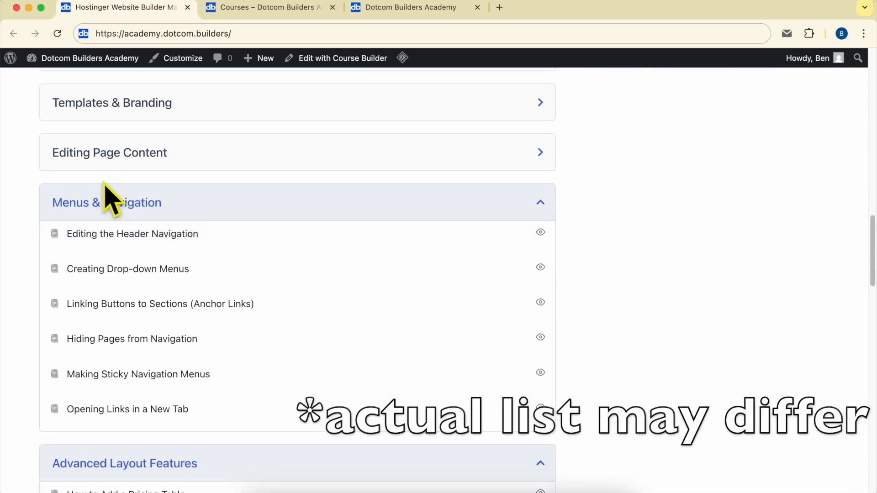
{"action": "left_click", "coordinate": [155, 161]}
{"action": "scroll", "coordinate": [139, 273], "scroll_direction": "down", "scroll_amount": 4}
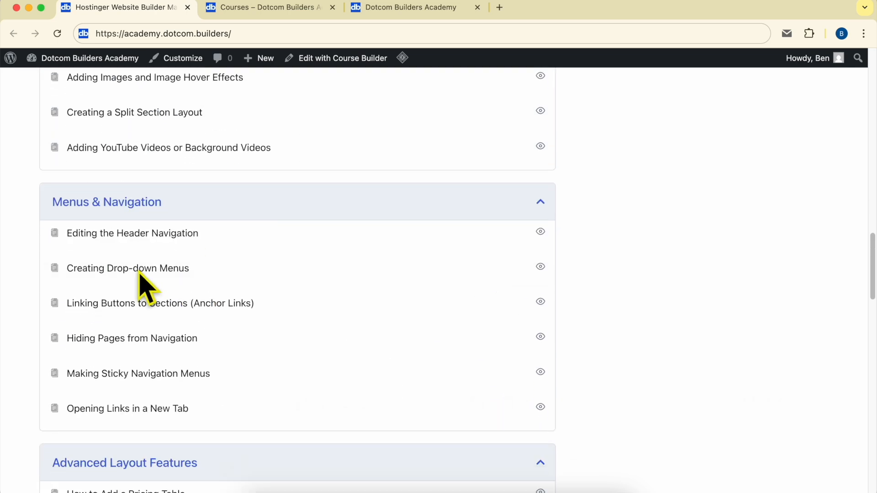
{"action": "scroll", "coordinate": [192, 201], "scroll_direction": "down", "scroll_amount": 8}
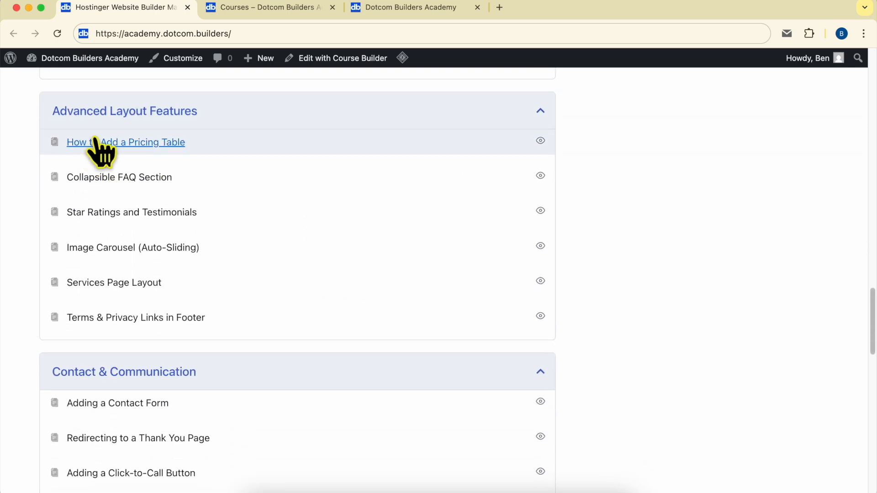
{"action": "scroll", "coordinate": [247, 137], "scroll_direction": "down", "scroll_amount": 6}
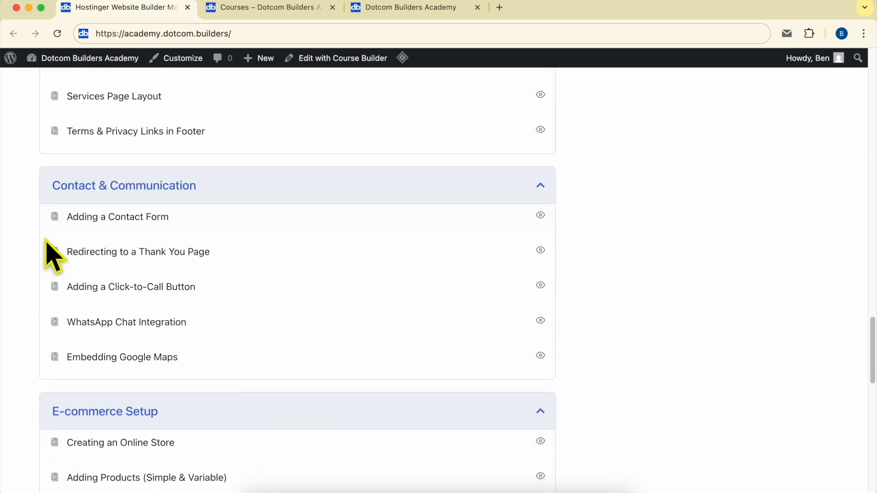
{"action": "scroll", "coordinate": [219, 226], "scroll_direction": "down", "scroll_amount": 5}
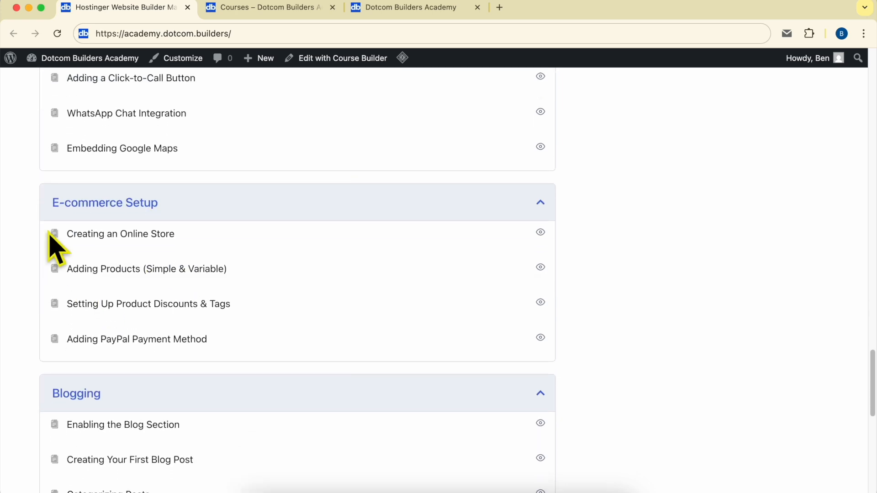
{"action": "scroll", "coordinate": [264, 224], "scroll_direction": "down", "scroll_amount": 10}
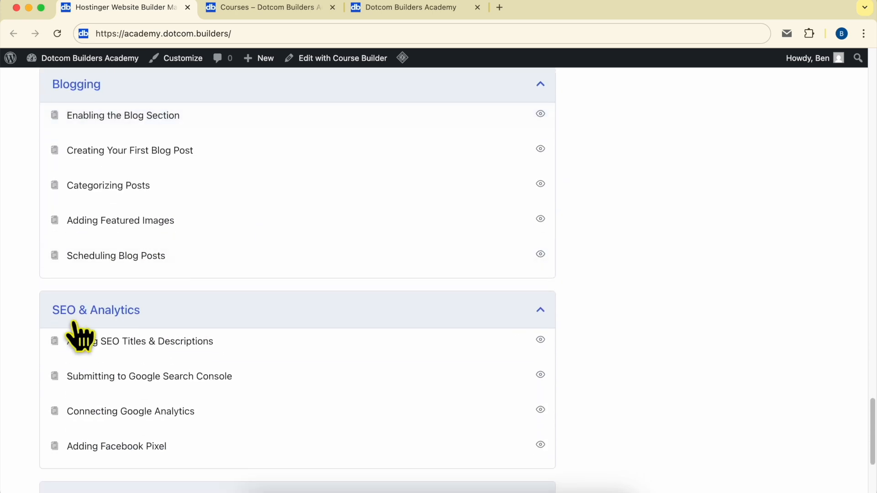
{"action": "scroll", "coordinate": [103, 328], "scroll_direction": "down", "scroll_amount": 2}
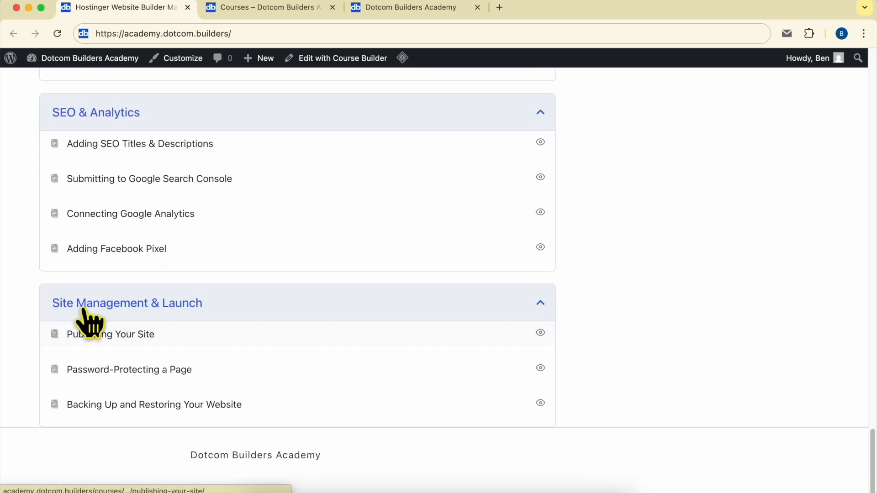
{"action": "scroll", "coordinate": [354, 327], "scroll_direction": "up", "scroll_amount": 20}
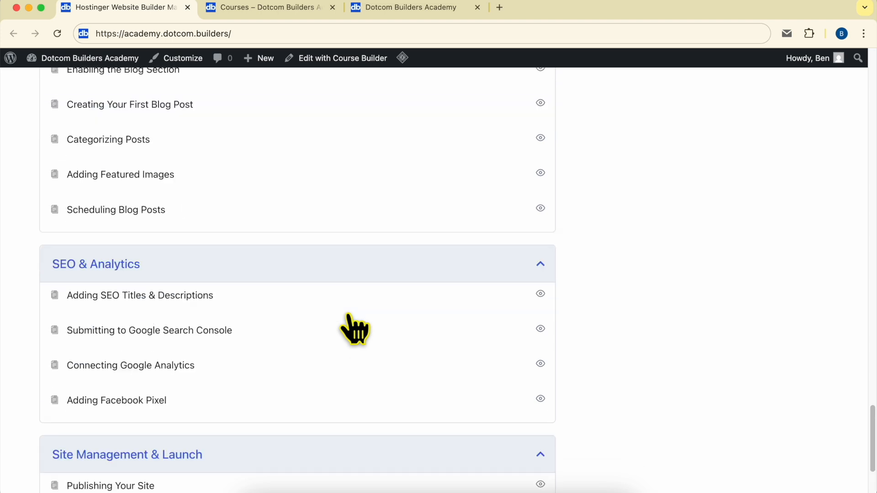
{"action": "scroll", "coordinate": [355, 331], "scroll_direction": "up", "scroll_amount": 10}
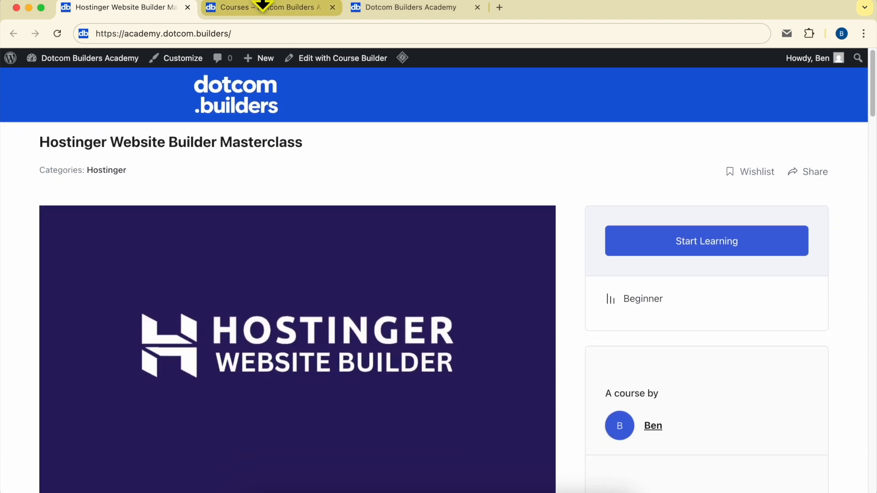
- View the academy's course catalogue and the page about joining Dotcom Builders Academy, including its web address
{"action": "left_click", "coordinate": [267, 7]}
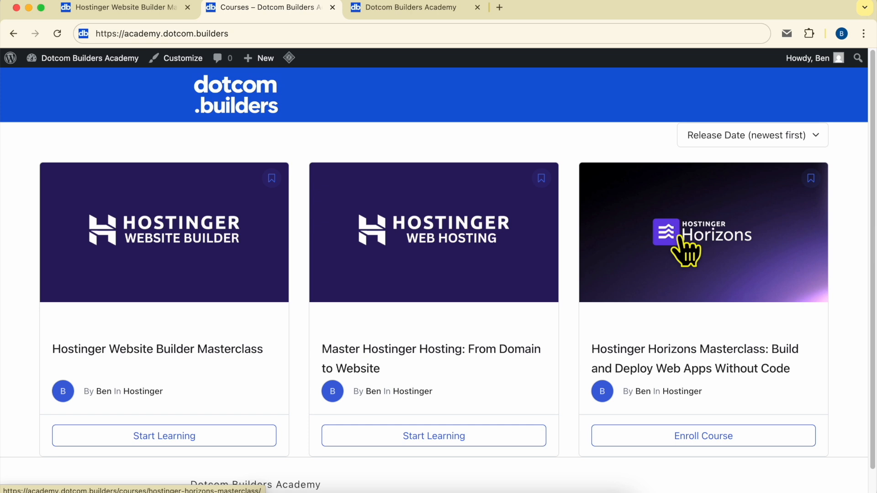
{"action": "left_click", "coordinate": [398, 7]}
{"action": "left_click_drag", "start_coordinate": [111, 34], "coordinate": [338, 28]}
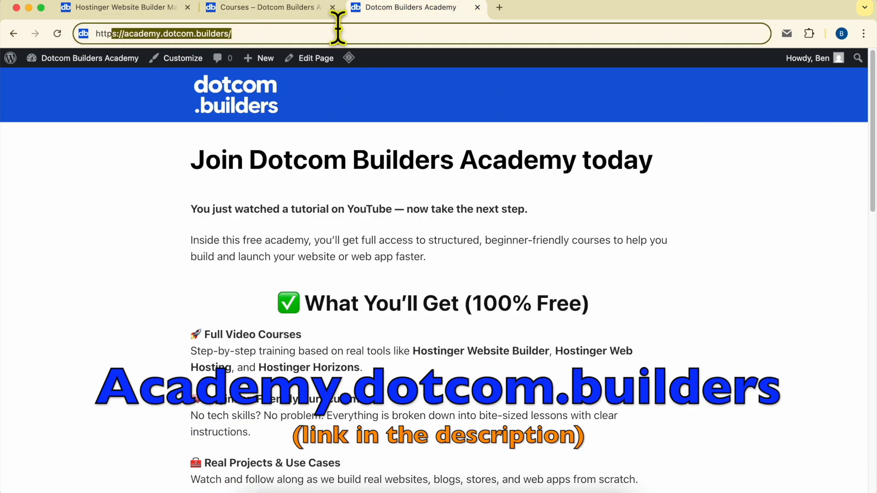
{"action": "scroll", "coordinate": [509, 245], "scroll_direction": "down", "scroll_amount": 20}
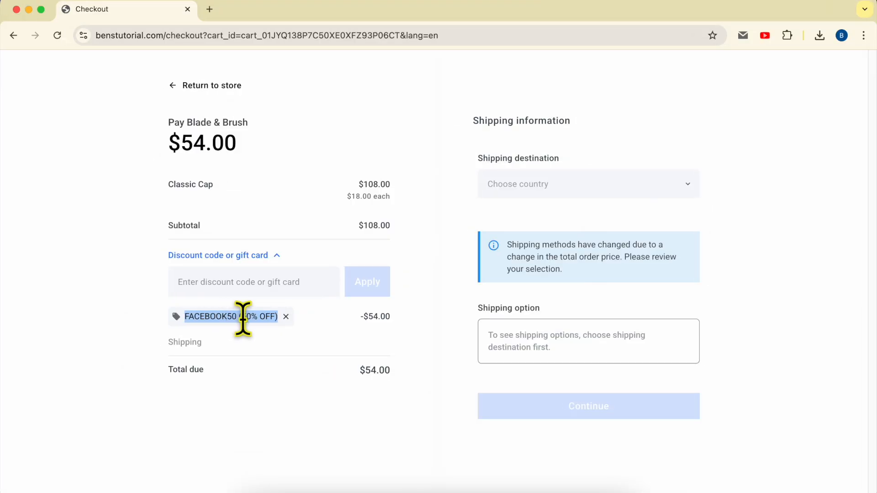
- Return to the store checkout and compare the Classic Cap price, the applied FACEBOOK50 discount and the total due
{"action": "left_click", "coordinate": [255, 328]}
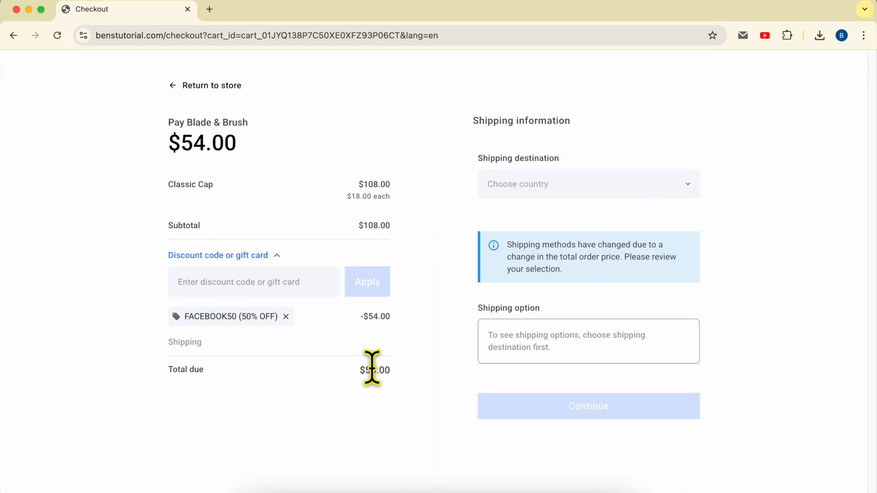
{"action": "triple_click", "coordinate": [374, 185]}
{"action": "left_click_drag", "start_coordinate": [387, 364], "coordinate": [392, 364]}
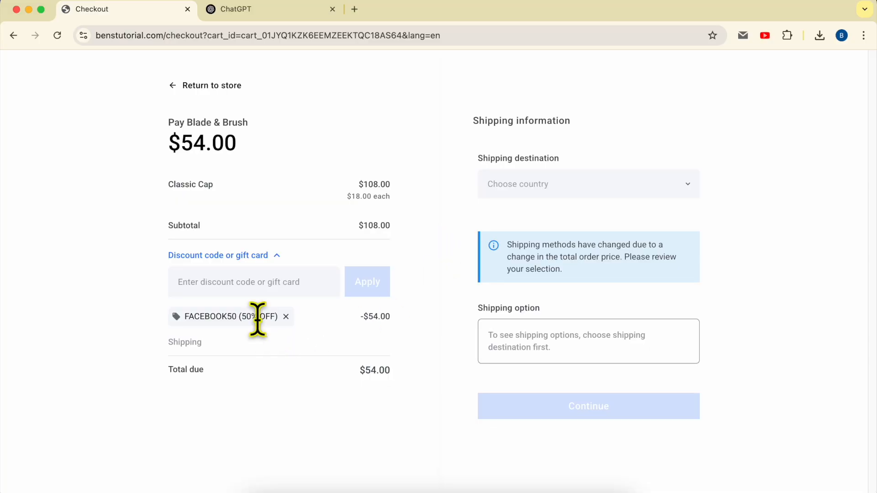
- Return from the checkout to the store manager and leave the blank discount form for the Discounts list
{"action": "left_click", "coordinate": [16, 37]}
{"action": "right_click", "coordinate": [20, 39]}
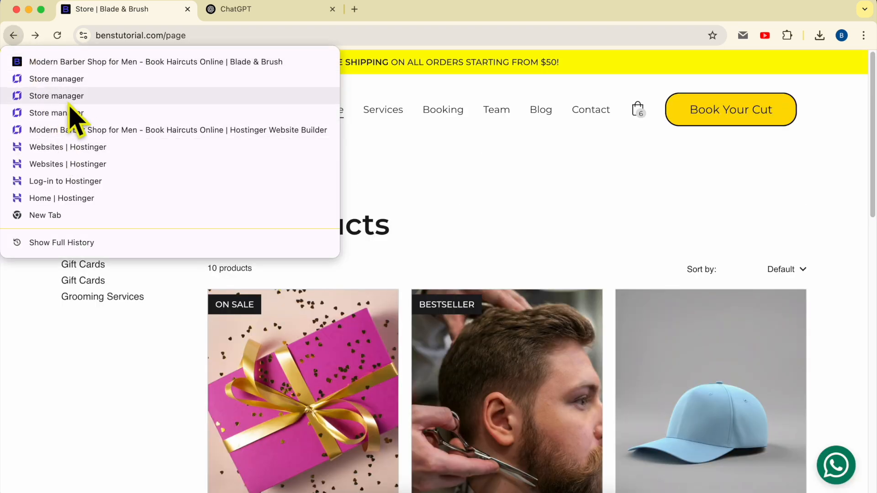
{"action": "left_click", "coordinate": [66, 82]}
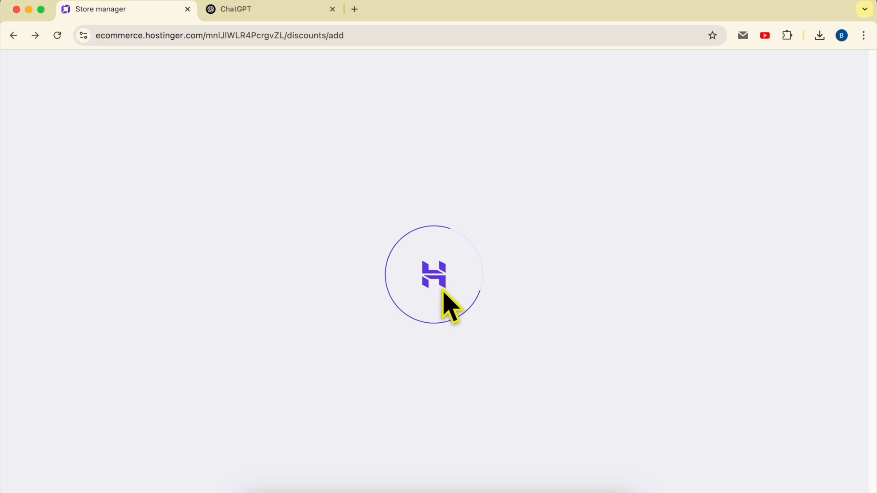
{"action": "scroll", "coordinate": [319, 334], "scroll_direction": "down", "scroll_amount": 3}
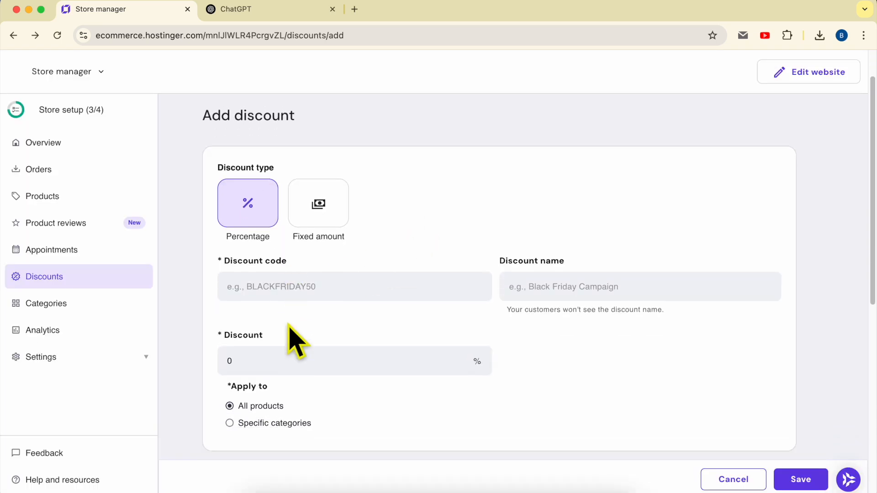
{"action": "left_click", "coordinate": [54, 279]}
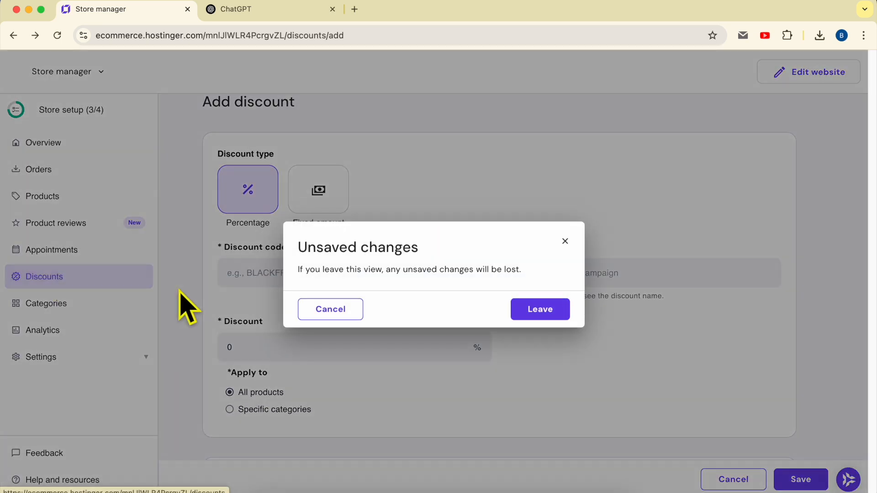
{"action": "left_click", "coordinate": [546, 315]}
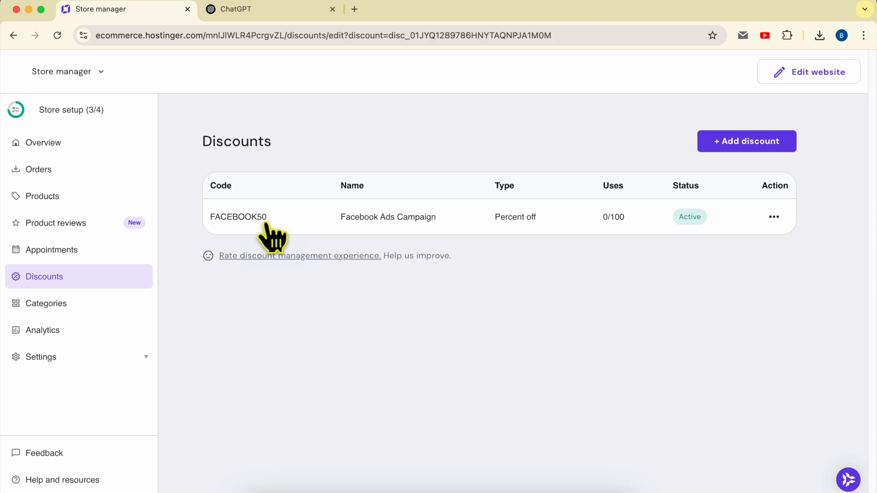
- Open the FACEBOOK50 discount for editing and copy its discount percentage
{"action": "left_click", "coordinate": [270, 229]}
{"action": "scroll", "coordinate": [366, 288], "scroll_direction": "down", "scroll_amount": 5}
{"action": "double_click", "coordinate": [261, 262]}
{"action": "key", "text": "super+c"}
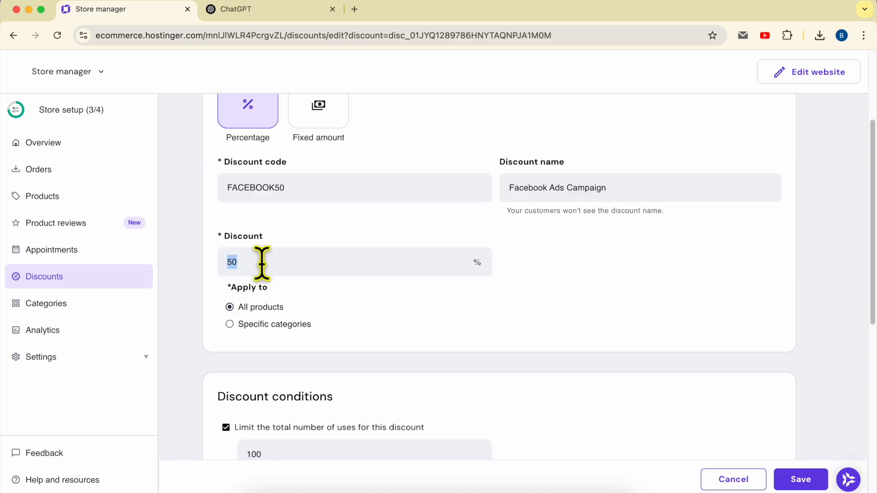
- Switch to ChatGPT and write the prompt "give me an announcement bar copy to promote my discount code 50 per cent off for"
{"action": "left_click", "coordinate": [266, 9]}
{"action": "triple_click", "coordinate": [353, 258]}
{"action": "key", "text": "BackSpace"}
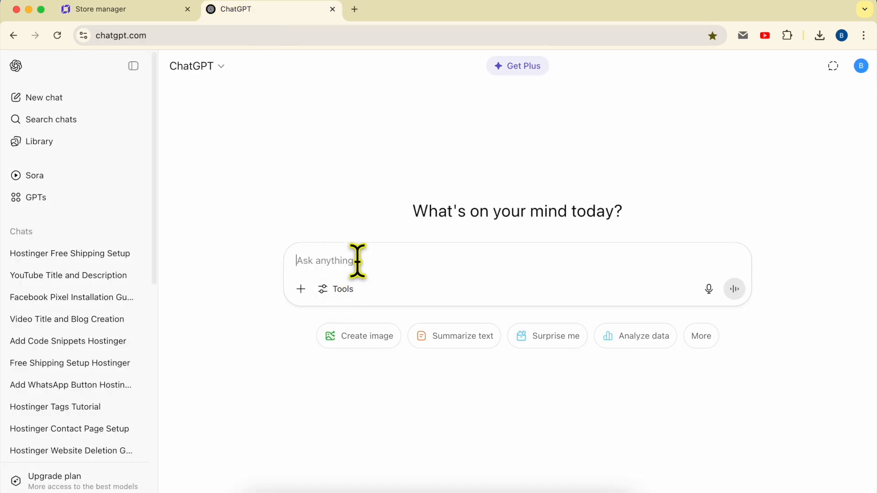
{"action": "type", "text": "give me"}
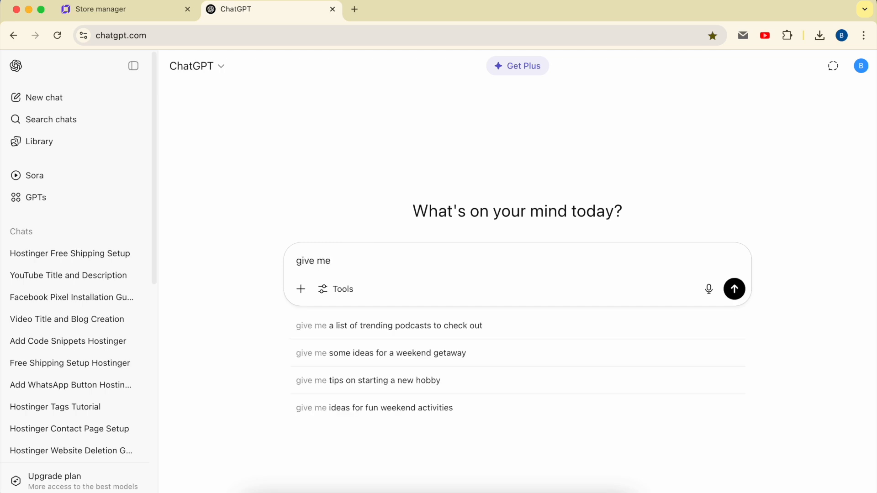
{"action": "type", "text": " an announcement "}
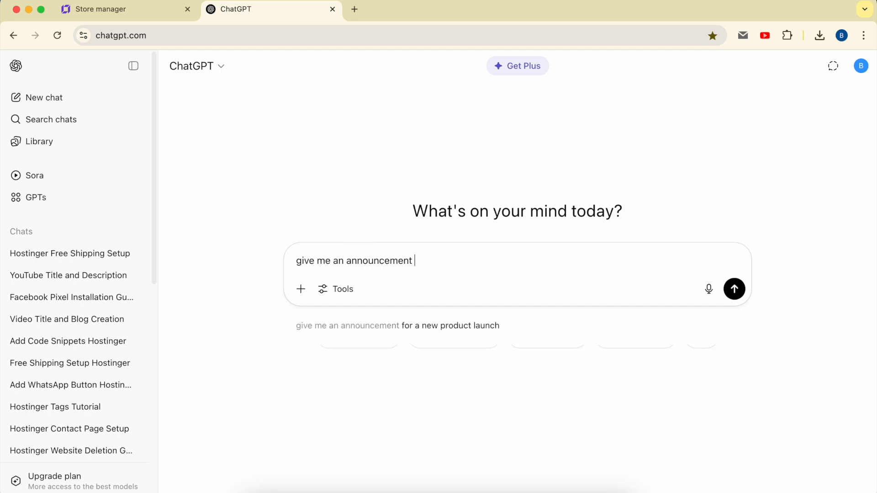
{"action": "type", "text": "bar"}
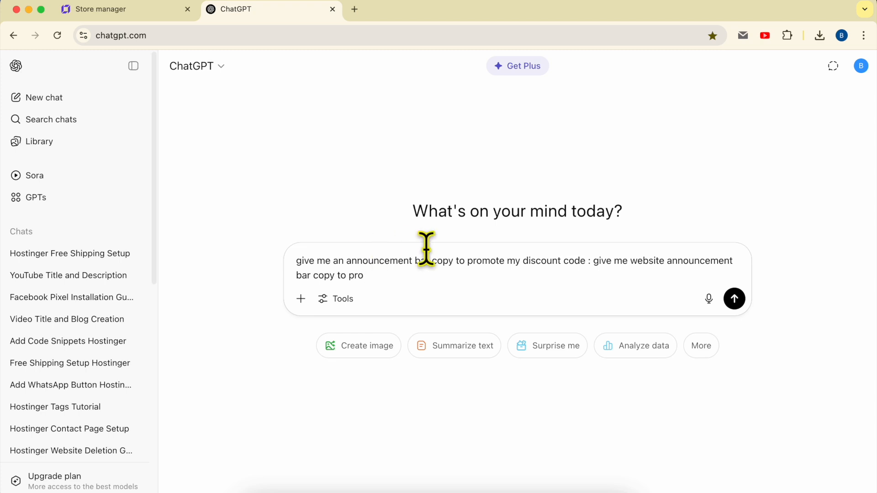
{"action": "key", "text": "super+z"}
{"action": "left_click", "coordinate": [106, 13]}
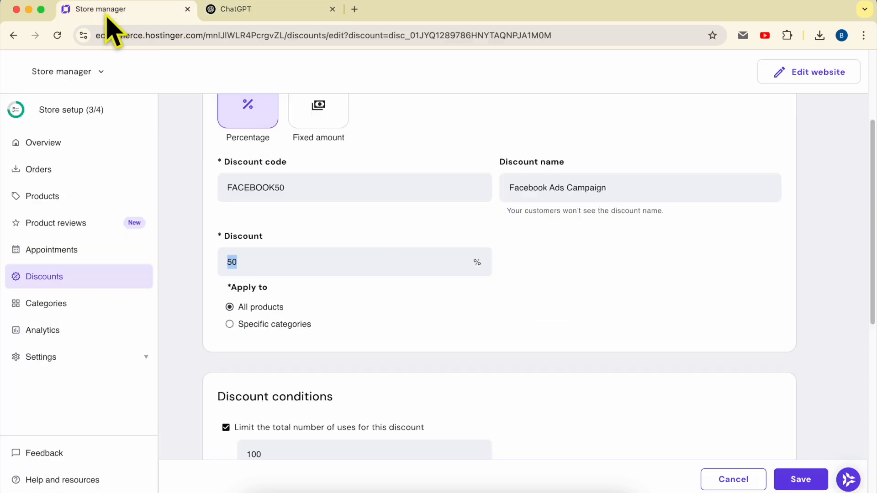
{"action": "left_click", "coordinate": [283, 14]}
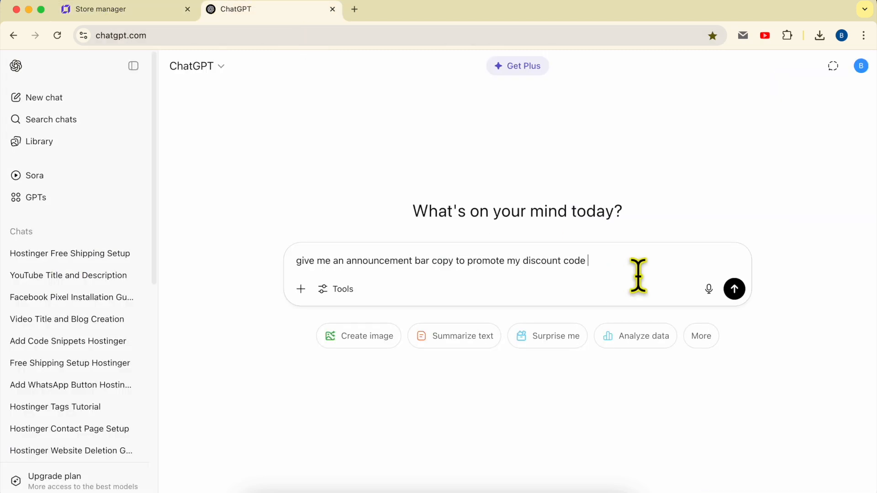
{"action": "key", "text": "super+v"}
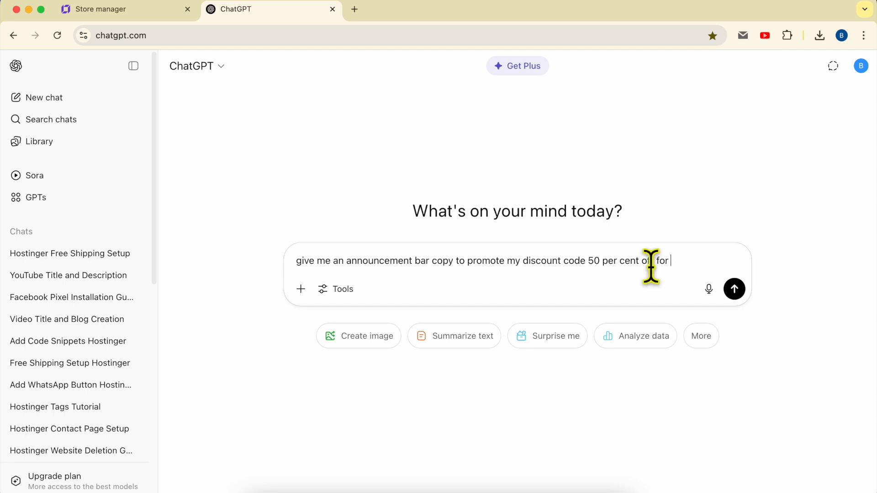
- Check which products the FACEBOOK50 discount applies to, and add "all products" to the ChatGPT prompt
{"action": "left_click", "coordinate": [156, 10]}
{"action": "scroll", "coordinate": [274, 323], "scroll_direction": "down", "scroll_amount": 4}
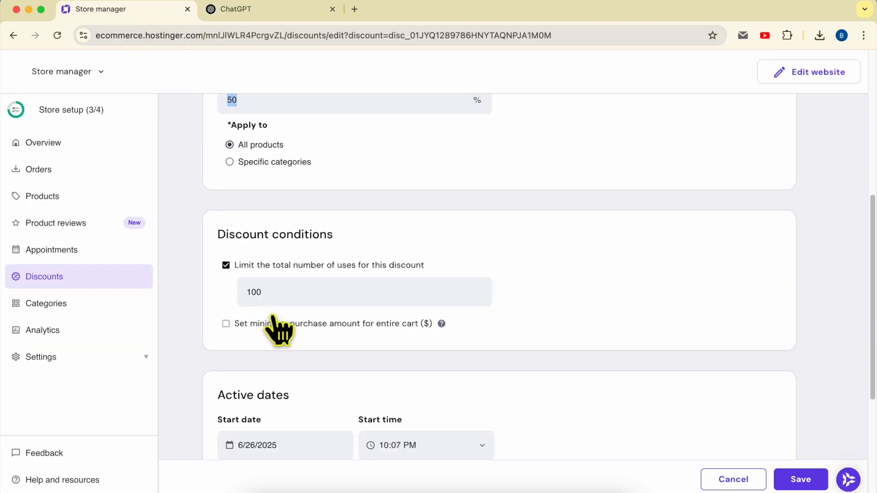
{"action": "left_click", "coordinate": [219, 145]}
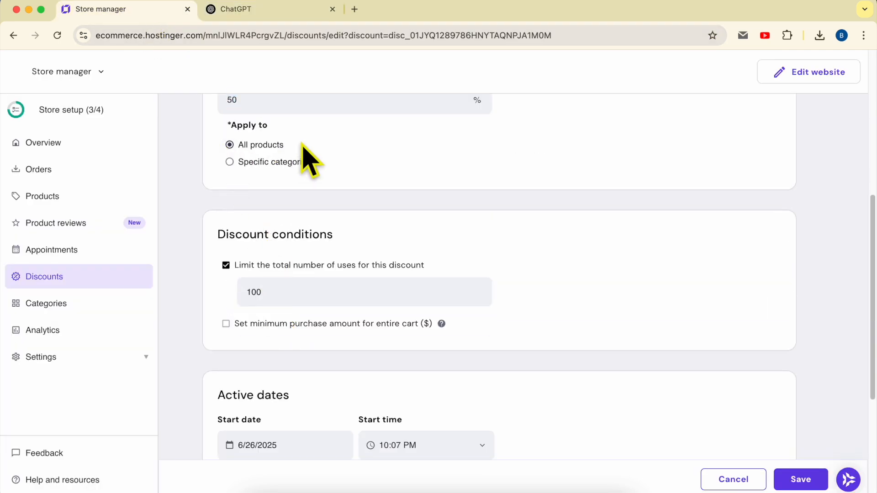
{"action": "left_click", "coordinate": [254, 10]}
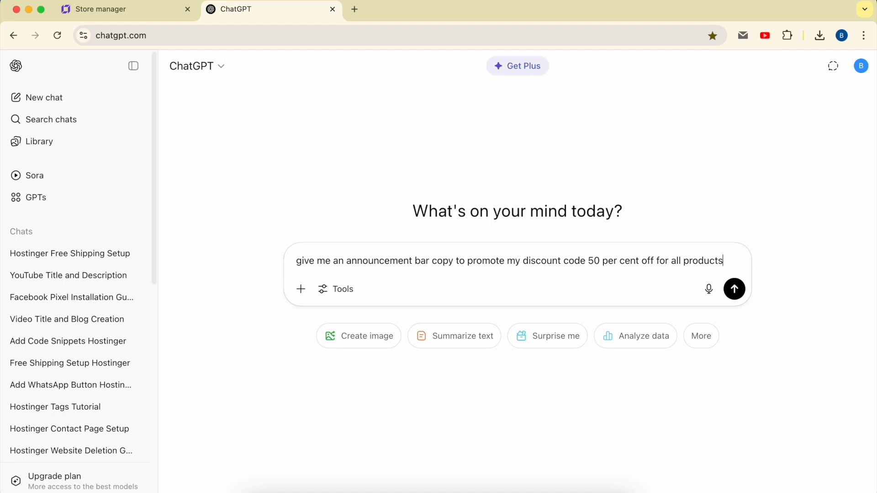
- Check the discount's conditions, add "and for the first 100 uses (no cart value minimum )" to the ChatGPT prompt and submit it
{"action": "left_click", "coordinate": [164, 13]}
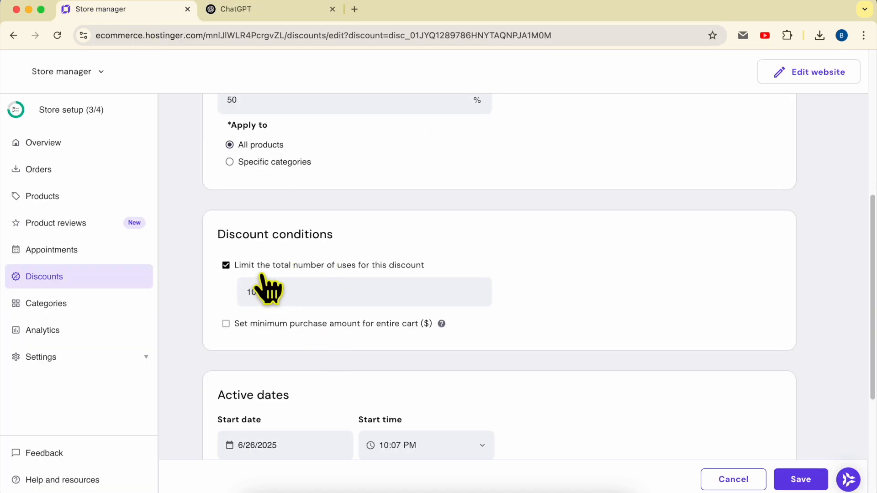
{"action": "left_click", "coordinate": [247, 11]}
{"action": "type", "text": "d for the first 100 uses (no cart value minimum"}
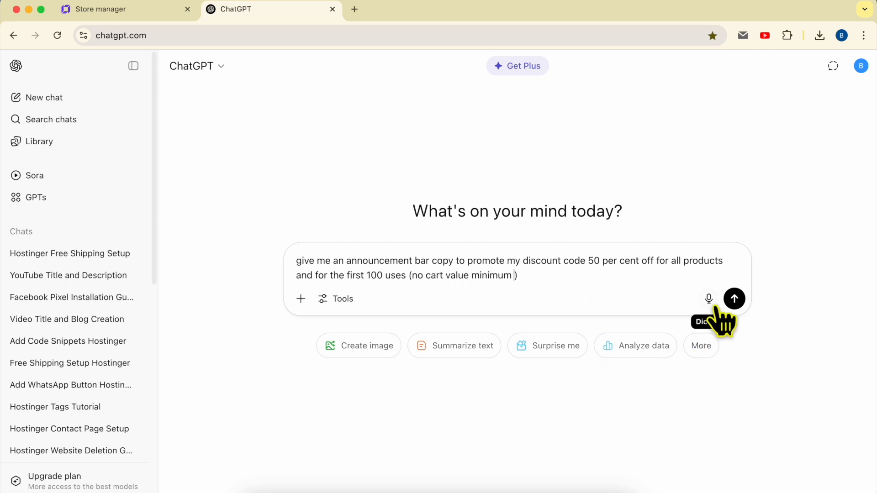
{"action": "left_click", "coordinate": [732, 301]}
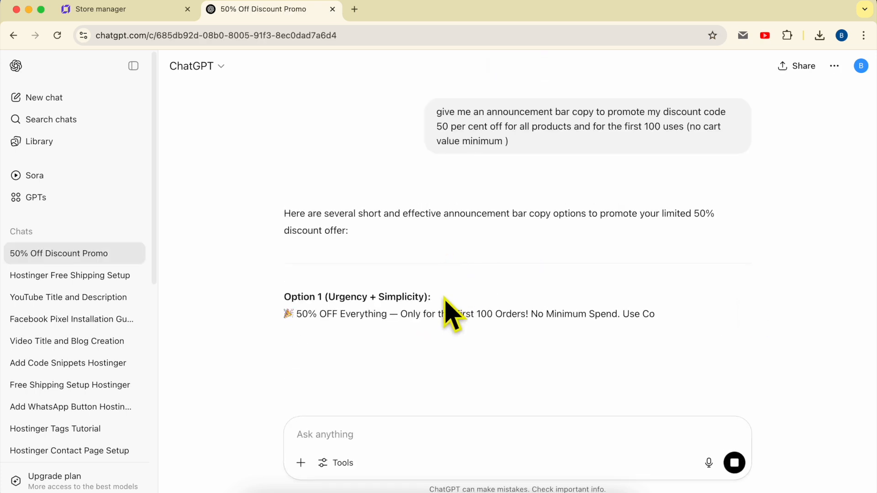
- Copy the Option 1 (Urgency + Simplicity) announcement text from the reply and review the other options
{"action": "left_click_drag", "start_coordinate": [281, 320], "coordinate": [713, 310]}
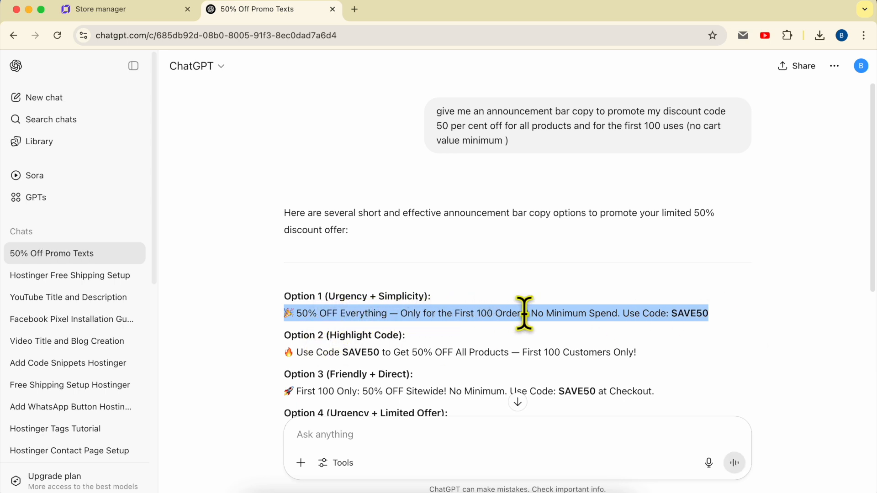
{"action": "right_click", "coordinate": [694, 313]}
{"action": "left_click", "coordinate": [558, 327]}
{"action": "scroll", "coordinate": [274, 283], "scroll_direction": "down", "scroll_amount": 2}
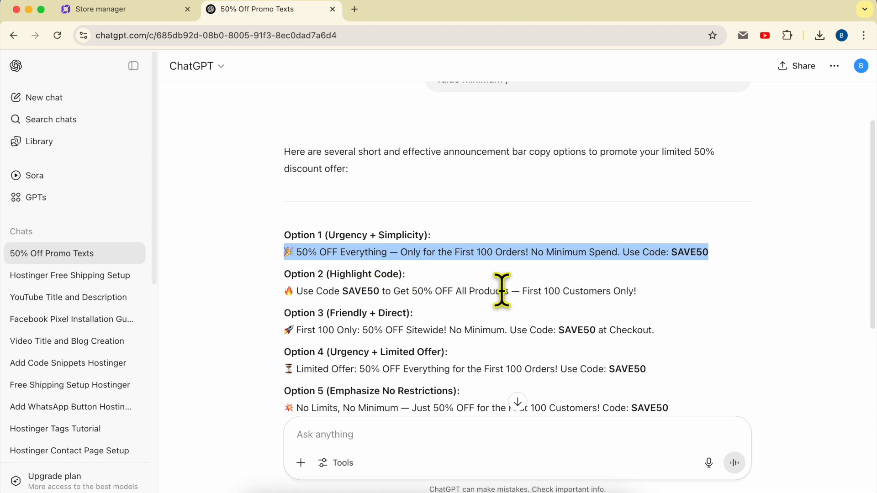
{"action": "scroll", "coordinate": [626, 293], "scroll_direction": "down", "scroll_amount": 1}
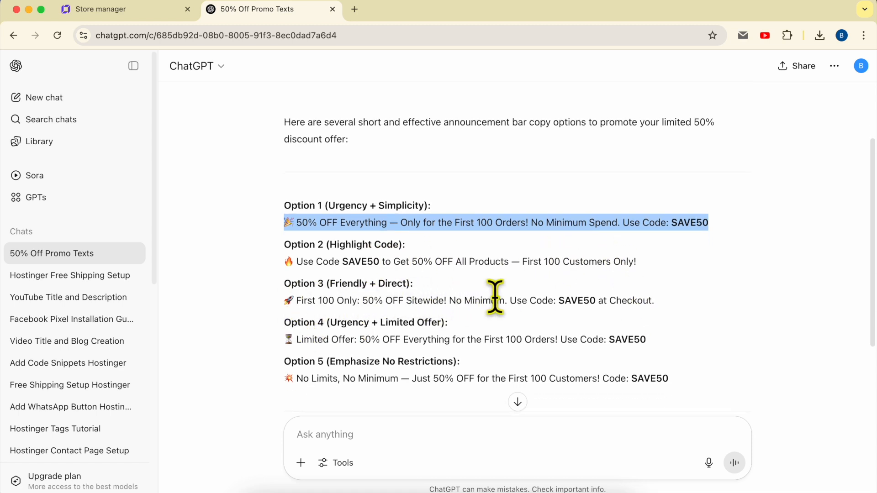
- Copy the Option 3 (Friendly + Direct) announcement text from the ChatGPT reply
{"action": "left_click_drag", "start_coordinate": [654, 301], "coordinate": [283, 302]}
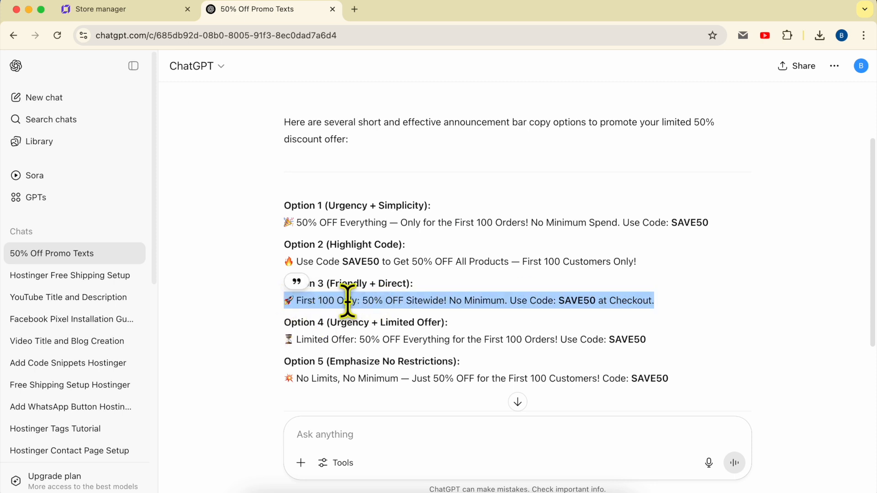
{"action": "left_click", "coordinate": [331, 303]}
{"action": "left_click_drag", "start_coordinate": [284, 304], "coordinate": [359, 300]}
{"action": "left_click", "coordinate": [277, 304]}
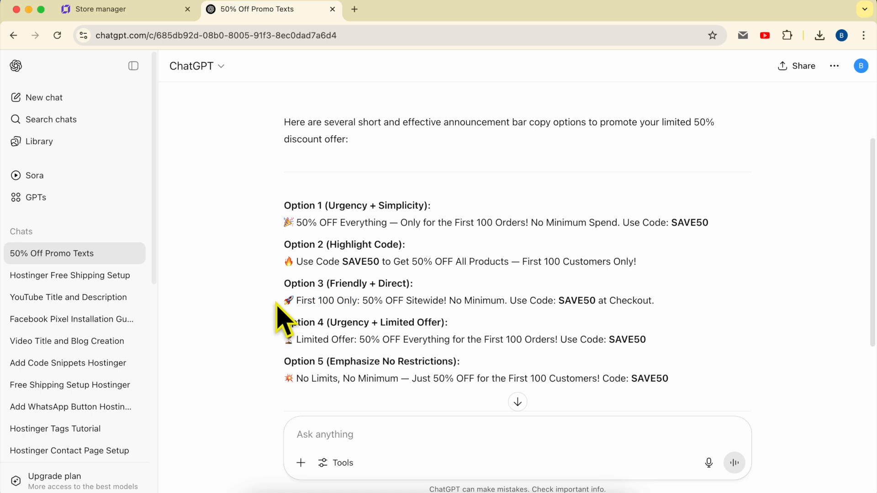
{"action": "left_click_drag", "start_coordinate": [282, 303], "coordinate": [365, 301]}
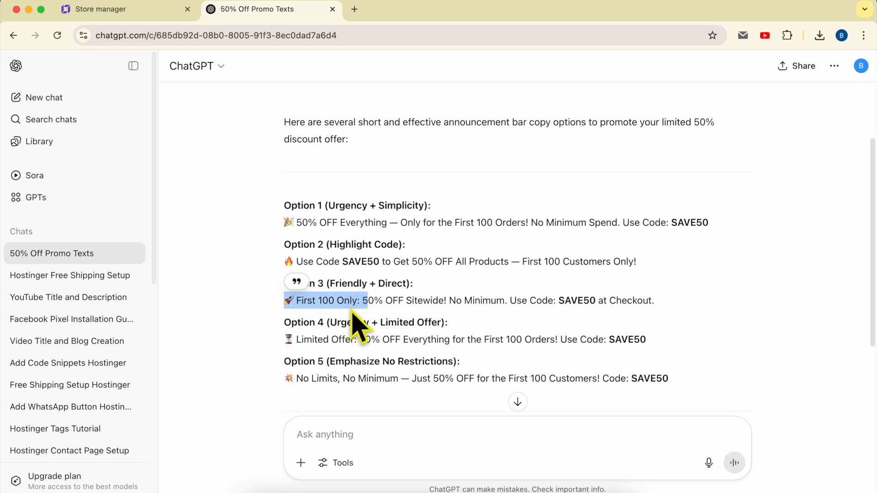
{"action": "triple_click", "coordinate": [373, 302]}
{"action": "right_click", "coordinate": [375, 306]}
{"action": "left_click", "coordinate": [392, 326]}
- Switch back to the store manager and open the website for editing in Hostinger Website Builder
{"action": "left_click", "coordinate": [121, 10]}
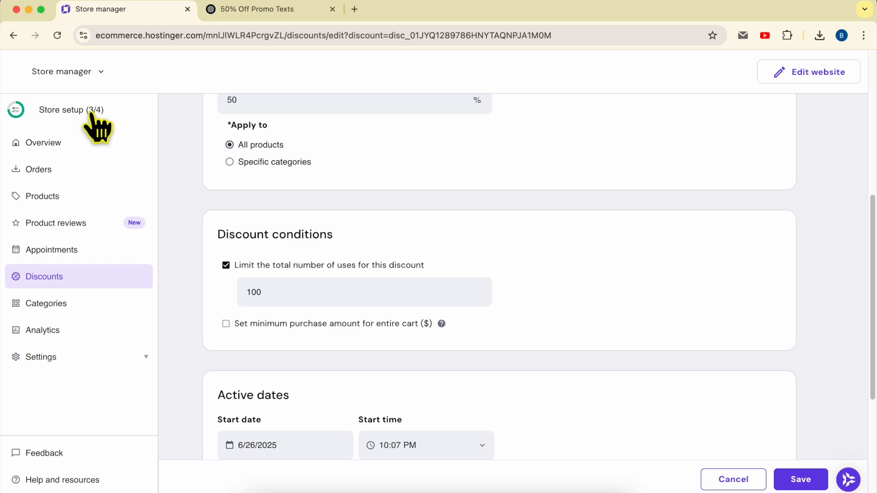
{"action": "left_click", "coordinate": [80, 73]}
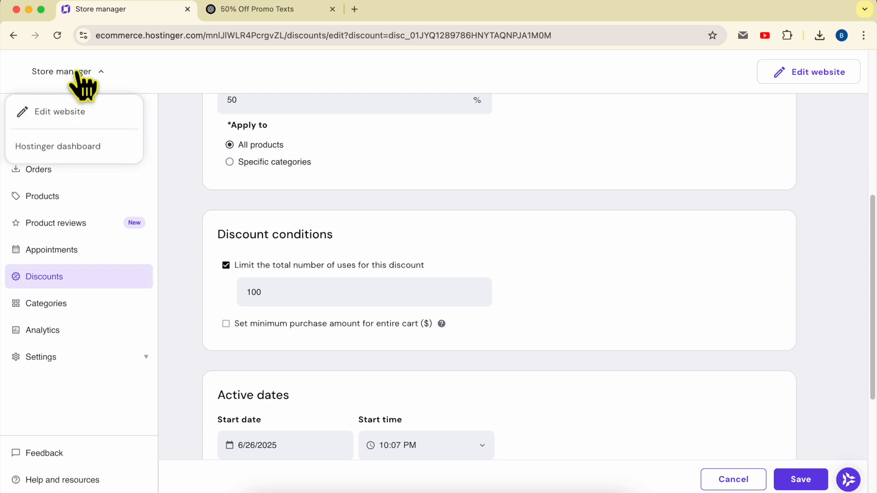
{"action": "left_click", "coordinate": [71, 117]}
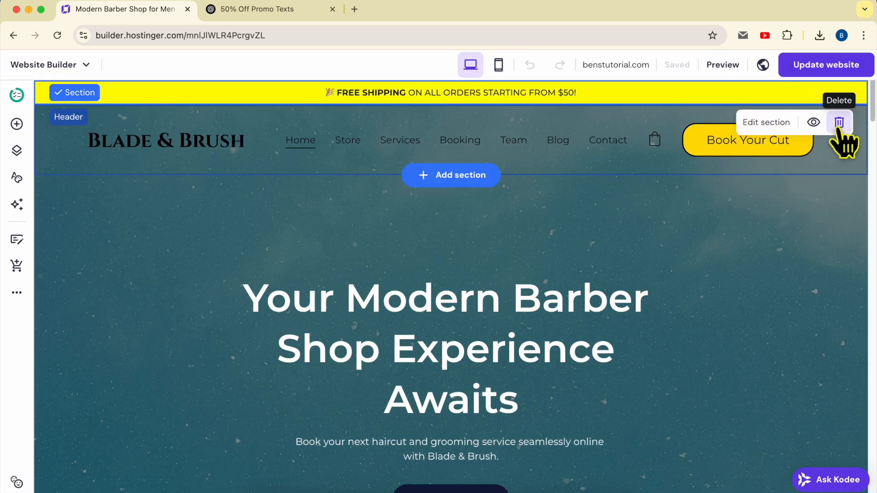
- Delete the free-shipping sticky bar above the header, save the change and reload the website editor
{"action": "left_click", "coordinate": [840, 122]}
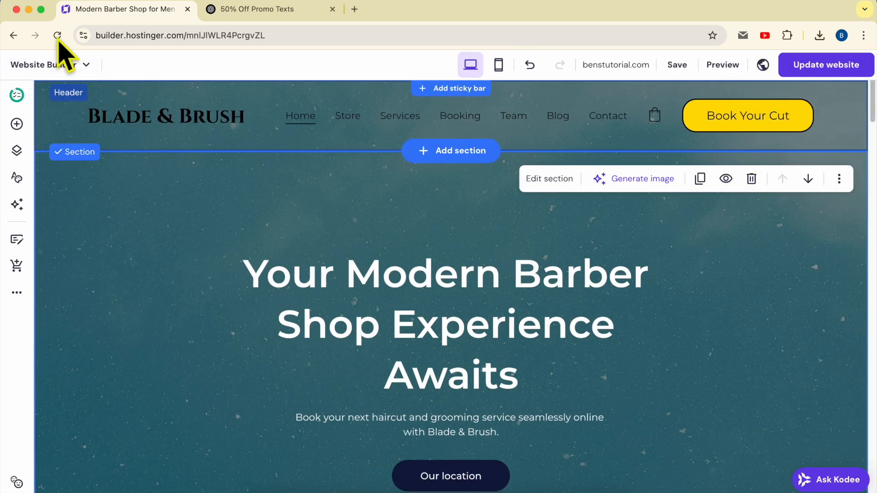
{"action": "left_click", "coordinate": [843, 65]}
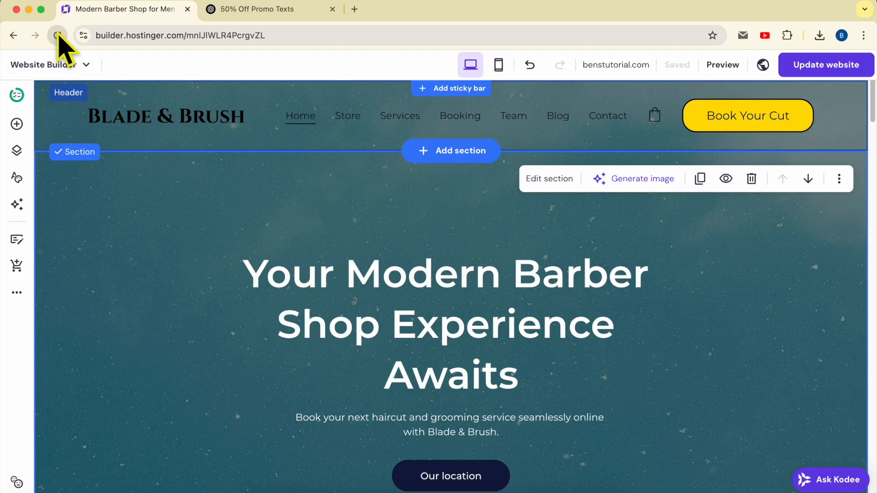
{"action": "left_click", "coordinate": [57, 35]}
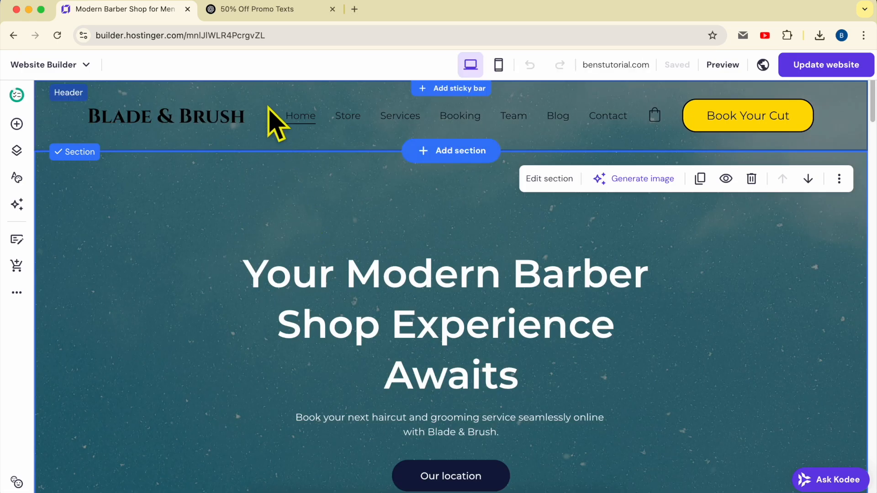
- Add a sticky bar above the header with the copied text "🚀 First 100 Only: 50% OFF Sitewide! No Minimum. Use Code: SAVE50 at Checkout."
{"action": "left_click", "coordinate": [441, 89]}
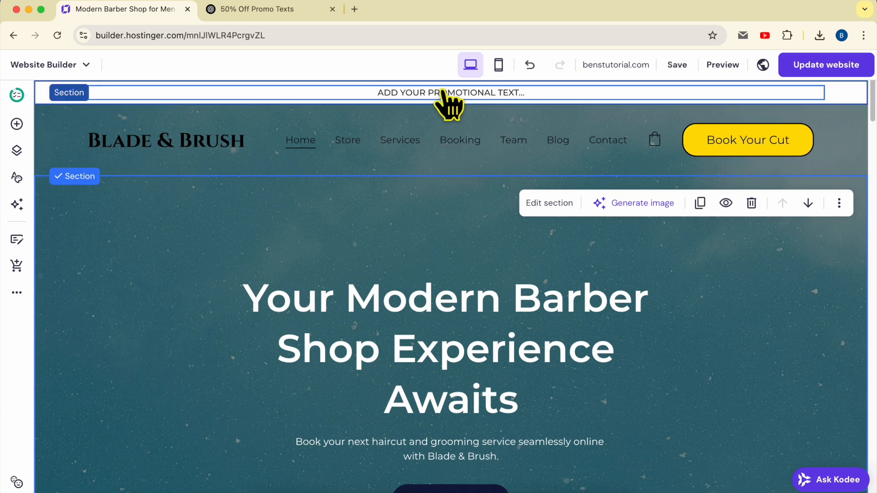
{"action": "double_click", "coordinate": [400, 94]}
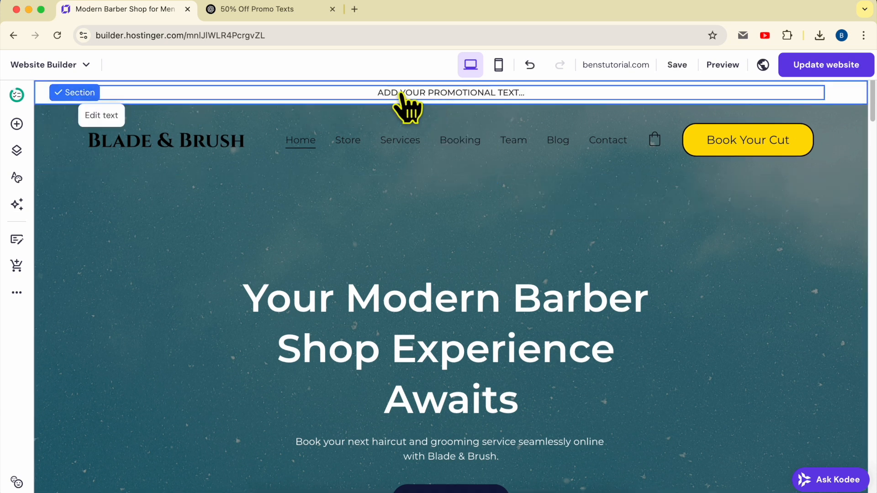
{"action": "key", "text": "super+a"}
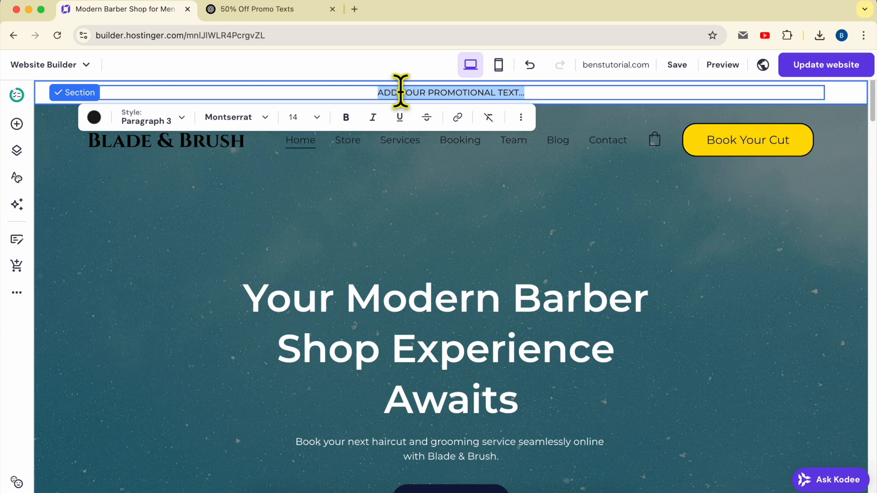
{"action": "key", "text": "super+v"}
{"action": "key", "text": "BackSpace"}
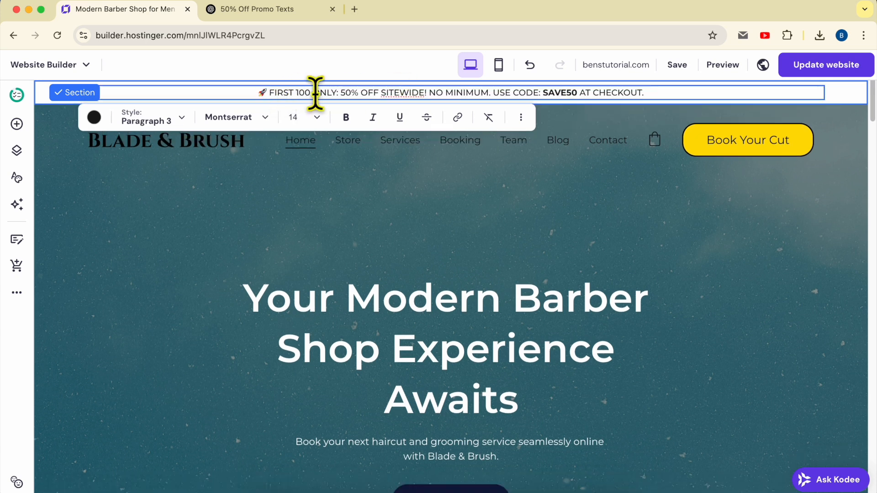
- Make "50% OFF Sitewide!" bold in the sticky bar text
{"action": "left_click_drag", "start_coordinate": [341, 92], "coordinate": [425, 92]}
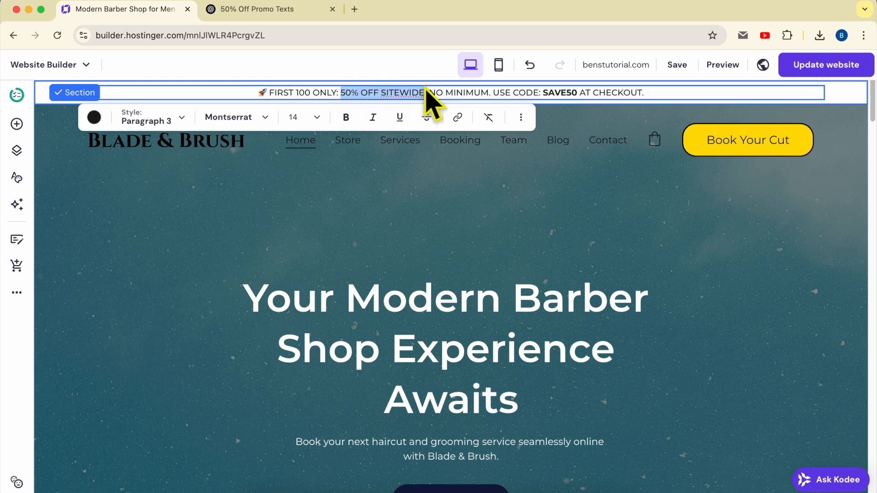
{"action": "left_click", "coordinate": [346, 117]}
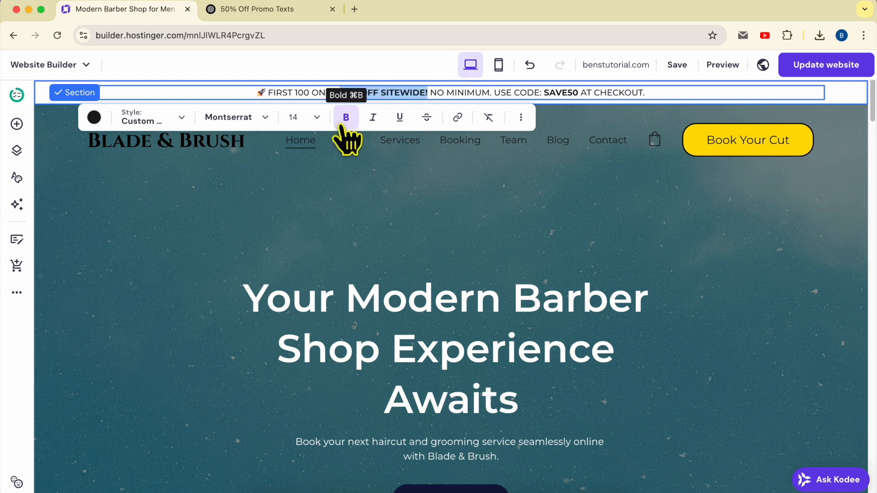
{"action": "left_click", "coordinate": [447, 92]}
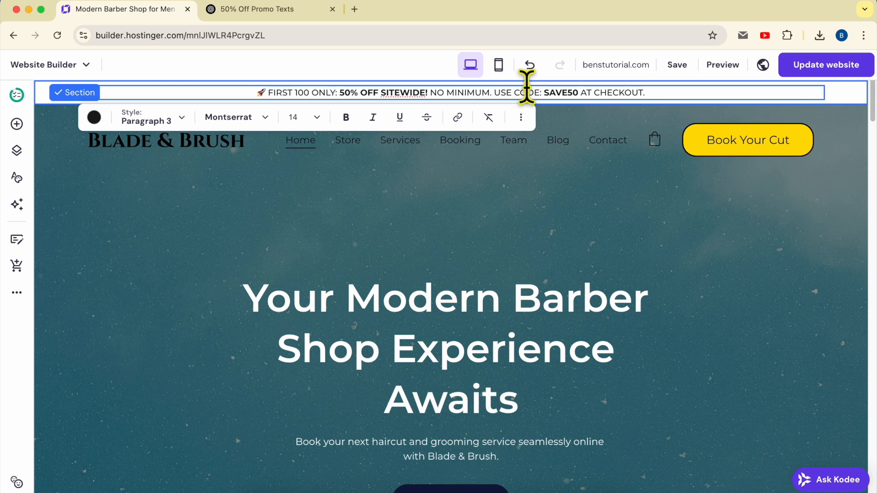
- Switch to ChatGPT and copy the Option 1 (Urgency + Simplicity) announcement text
{"action": "left_click", "coordinate": [305, 12]}
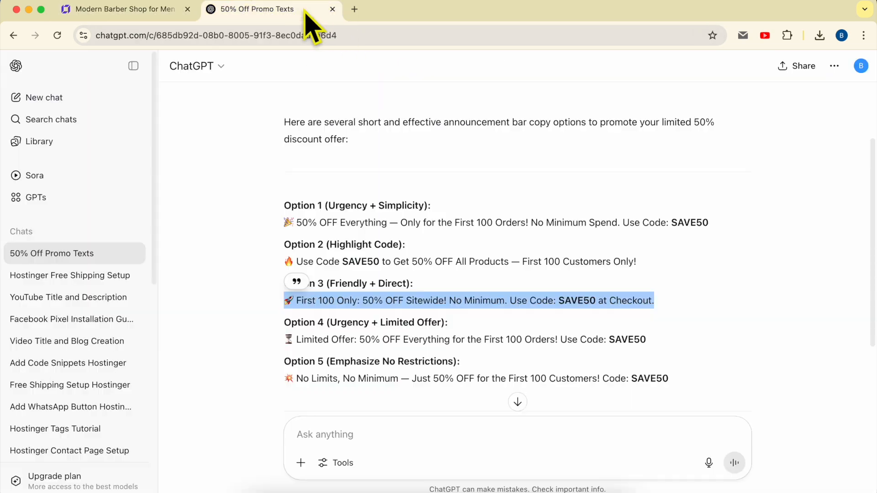
{"action": "left_click", "coordinate": [470, 277]}
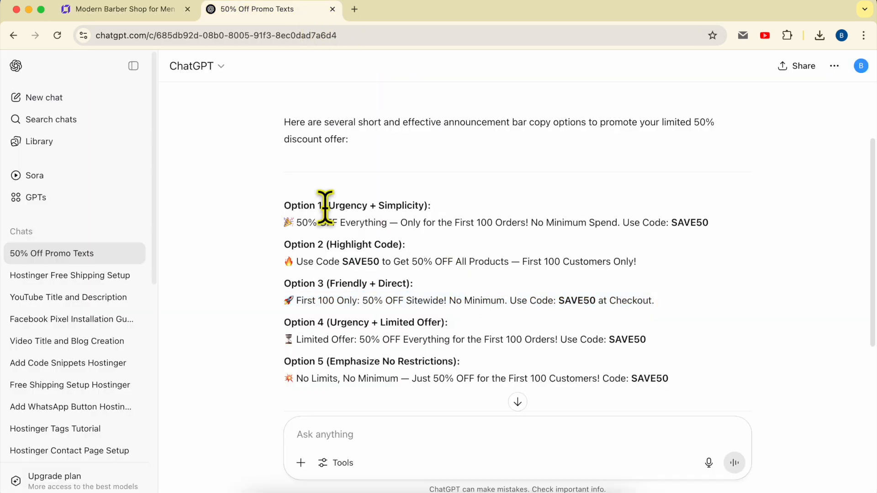
{"action": "triple_click", "coordinate": [305, 222]}
{"action": "left_click", "coordinate": [448, 221]}
{"action": "left_click_drag", "start_coordinate": [285, 223], "coordinate": [674, 221]}
{"action": "right_click", "coordinate": [674, 222]}
{"action": "left_click", "coordinate": [669, 247]}
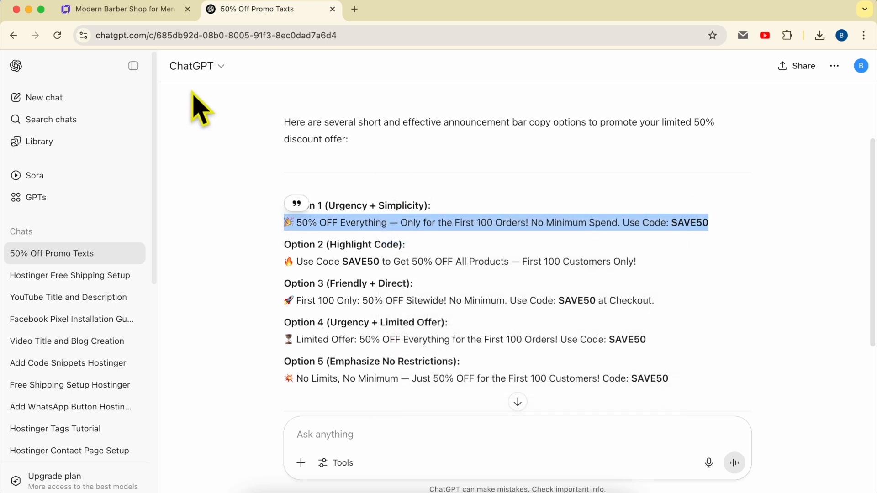
- Return to the website builder, replace the sticky bar text with the copied Option 1 text and make "50% OFF Everything" bold
{"action": "left_click", "coordinate": [121, 9]}
{"action": "triple_click", "coordinate": [349, 93]}
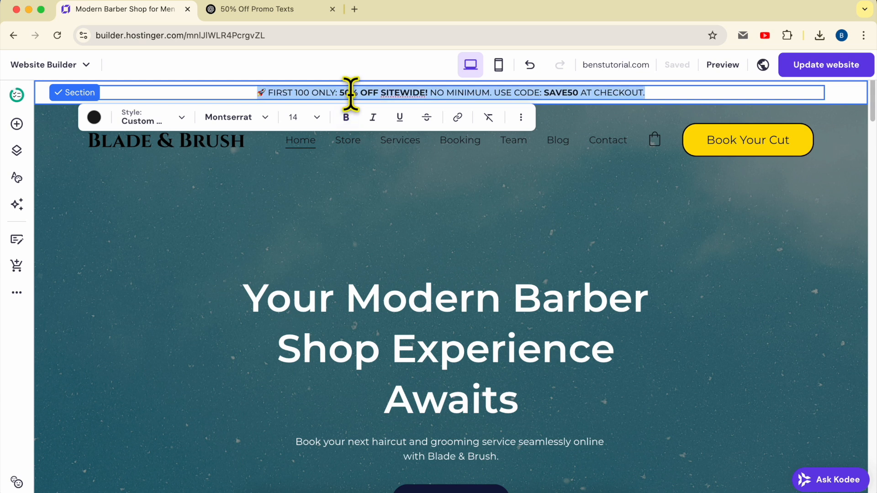
{"action": "right_click", "coordinate": [350, 91]}
{"action": "left_click", "coordinate": [412, 202]}
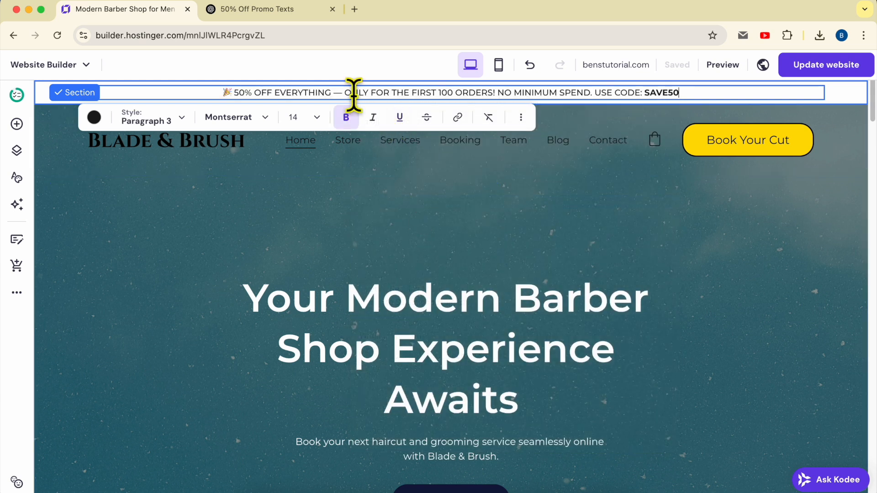
{"action": "left_click_drag", "start_coordinate": [236, 94], "coordinate": [329, 96]}
{"action": "left_click", "coordinate": [346, 117]}
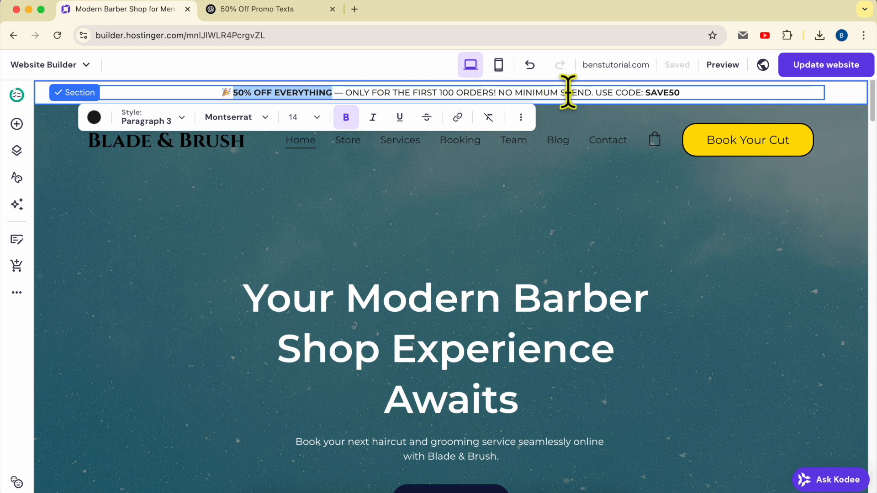
- Change the discount code at the end of the sticky bar text to FACEBOOK50
{"action": "left_click", "coordinate": [653, 92]}
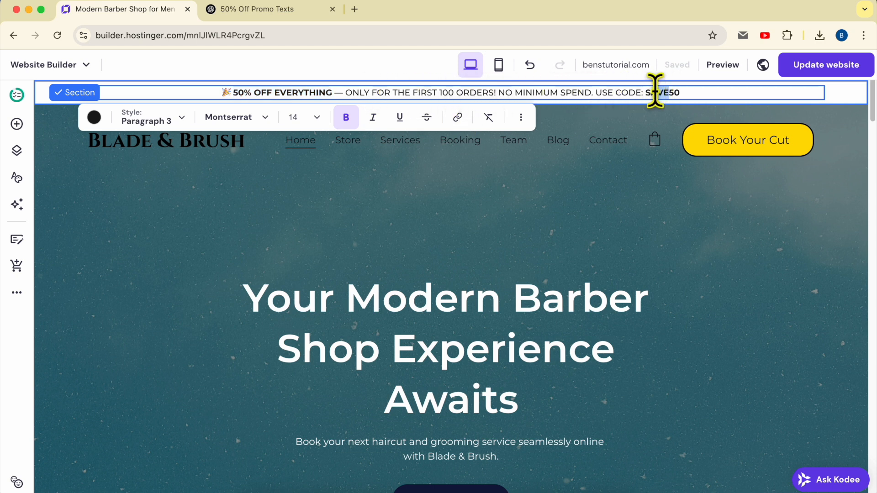
{"action": "type", "text": "FA"}
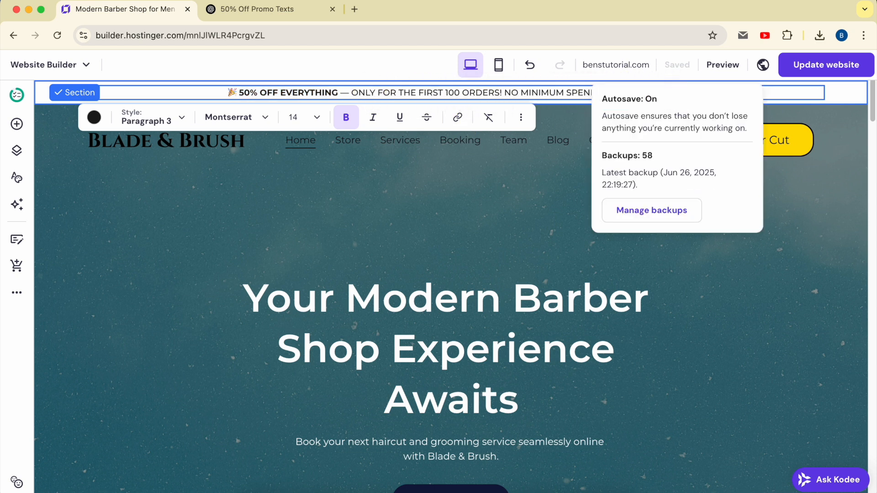
{"action": "type", "text": "ADE"}
{"action": "key", "text": "BackSpace"}
{"action": "key", "text": "BackSpace"}
{"action": "key", "text": "BackSpace"}
{"action": "type", "text": "E"}
{"action": "key", "text": "BackSpace"}
{"action": "type", "text": "CEBOOK50"}
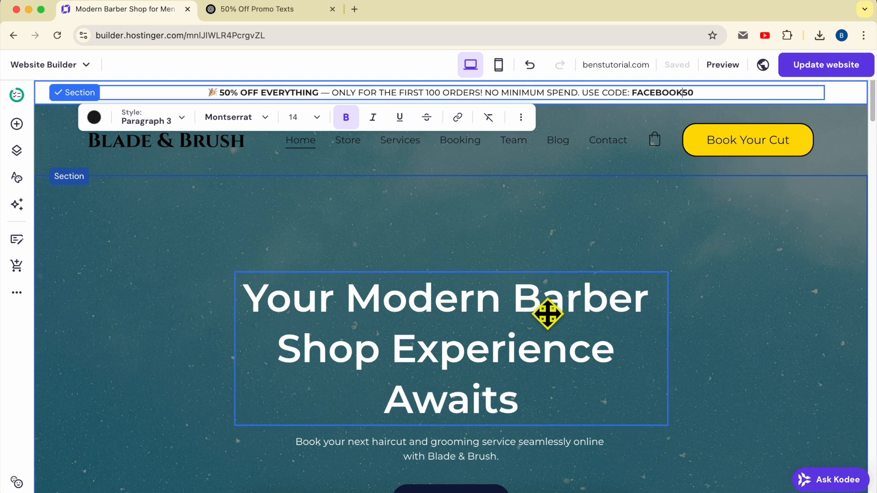
{"action": "left_click", "coordinate": [731, 321]}
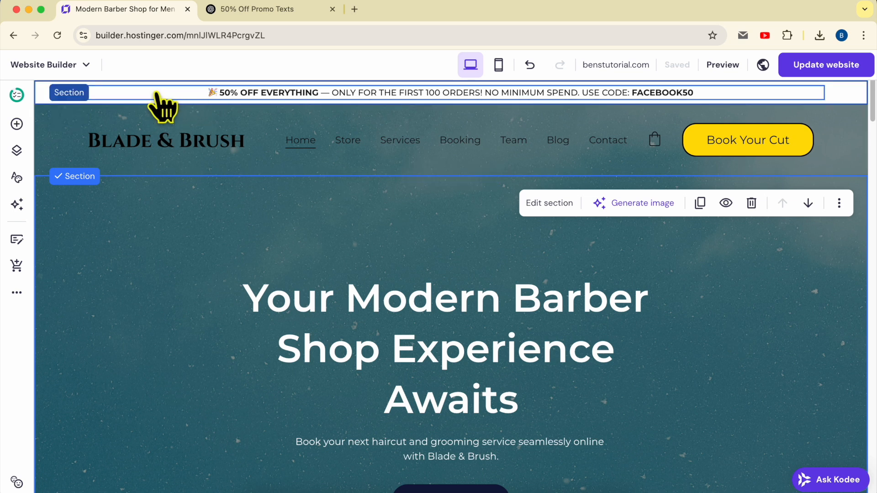
- Set the sticky bar section's background to the solid yellow color #eeff01
{"action": "left_click", "coordinate": [51, 110]}
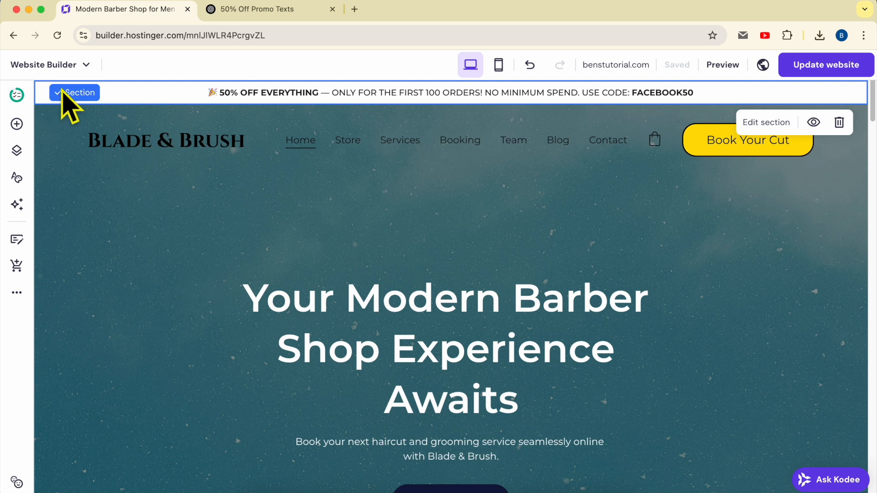
{"action": "left_click", "coordinate": [137, 96]}
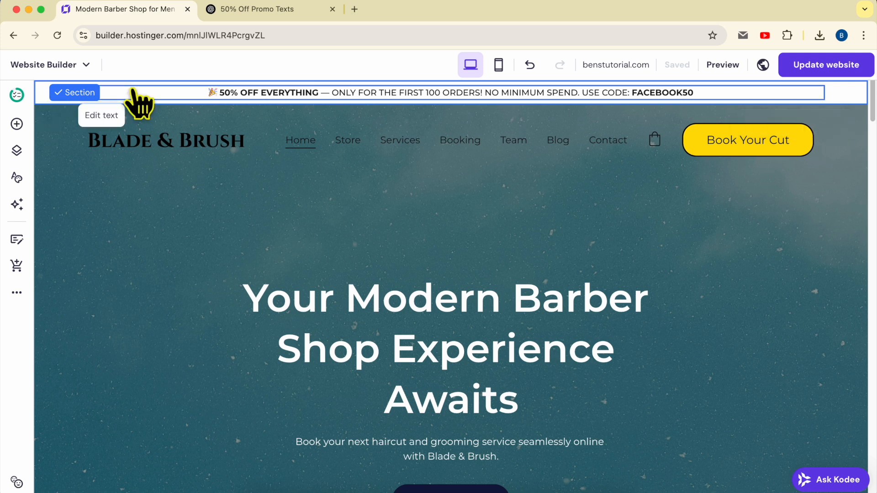
{"action": "left_click", "coordinate": [39, 91]}
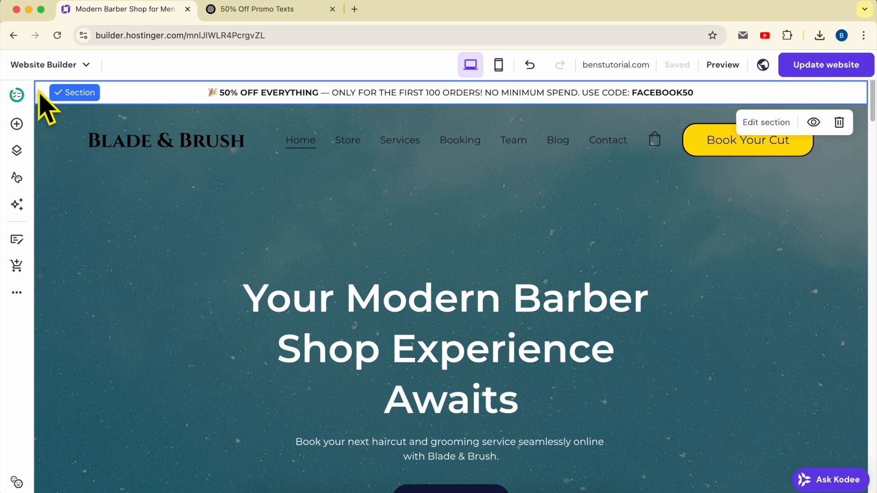
{"action": "left_click", "coordinate": [756, 124]}
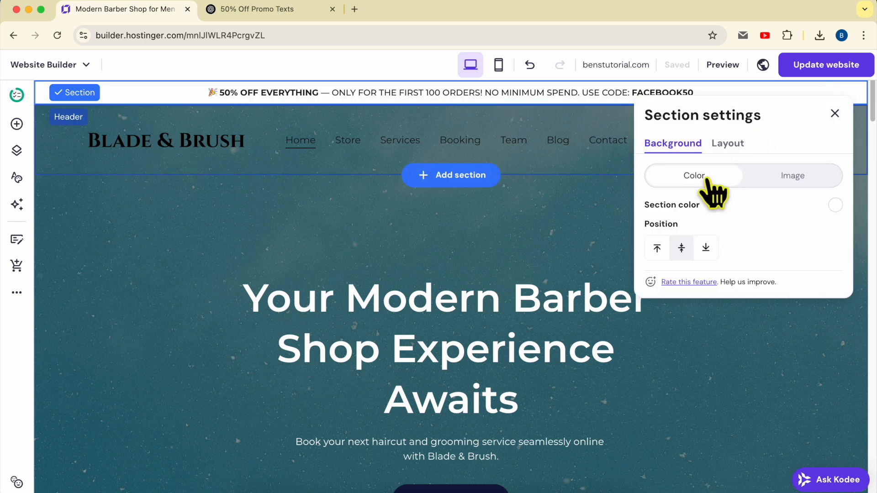
{"action": "left_click", "coordinate": [834, 206]}
{"action": "left_click", "coordinate": [517, 292]}
{"action": "left_click_drag", "start_coordinate": [517, 292], "coordinate": [521, 292]}
{"action": "left_click_drag", "start_coordinate": [599, 250], "coordinate": [632, 191]}
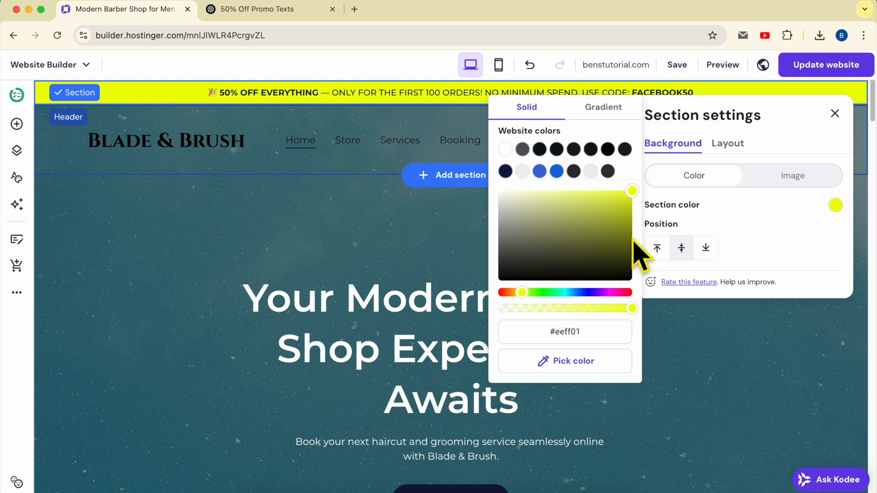
{"action": "left_click", "coordinate": [835, 114]}
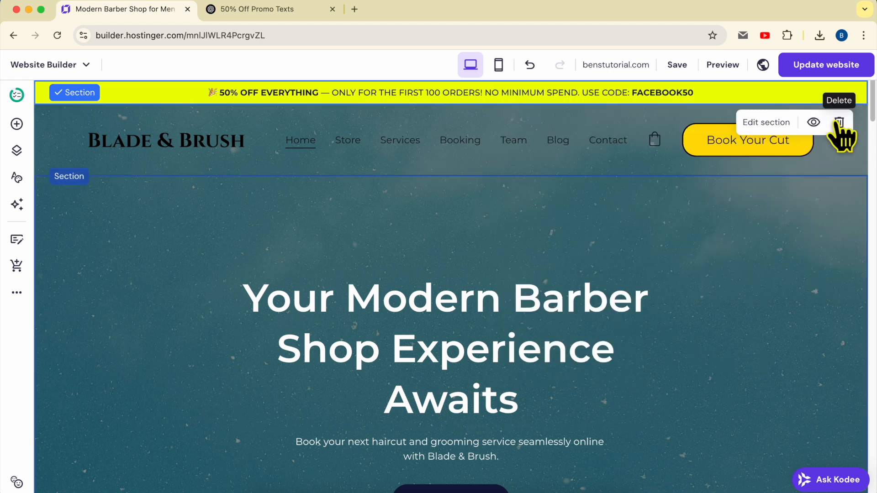
- Publish the website changes and open the live site benstutorial.com
{"action": "left_click", "coordinate": [823, 72]}
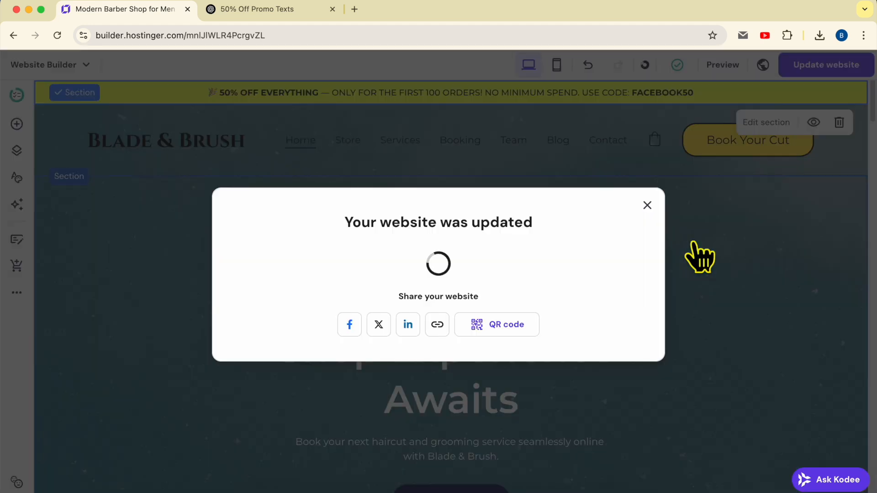
{"action": "left_click", "coordinate": [598, 262]}
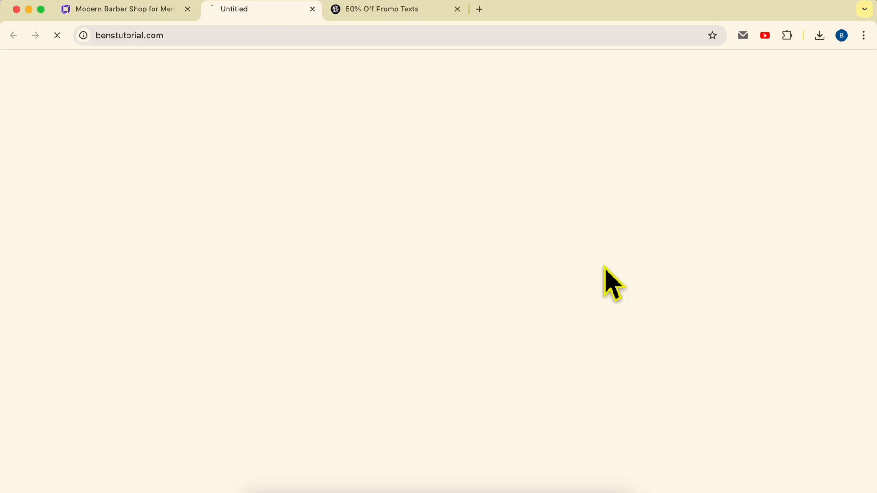